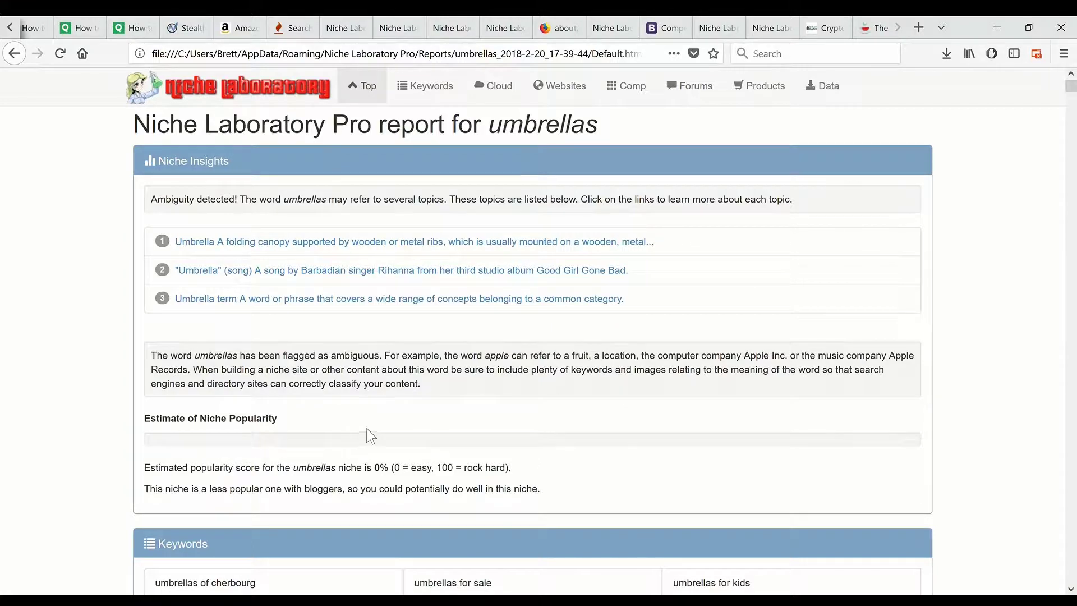
Step: Review the niche popularity estimate and the full Keywords list in the umbrellas report
{"action": "scroll", "coordinate": [393, 415], "scroll_direction": "down", "scroll_amount": 4}
{"action": "scroll", "coordinate": [394, 415], "scroll_direction": "down", "scroll_amount": 2}
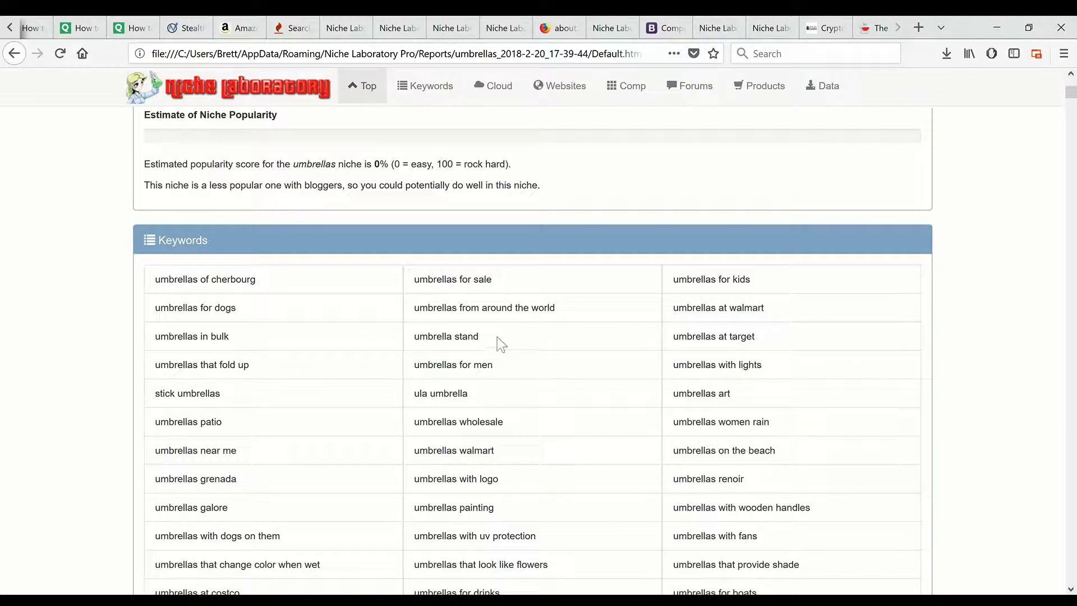
{"action": "scroll", "coordinate": [497, 336], "scroll_direction": "down", "scroll_amount": 5}
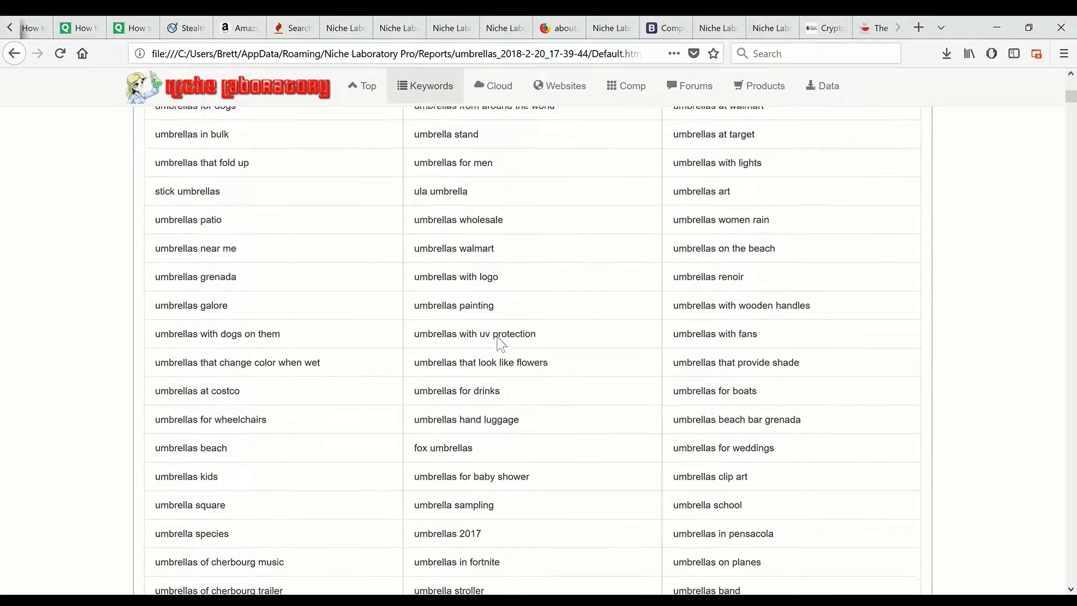
{"action": "scroll", "coordinate": [503, 343], "scroll_direction": "down", "scroll_amount": 20}
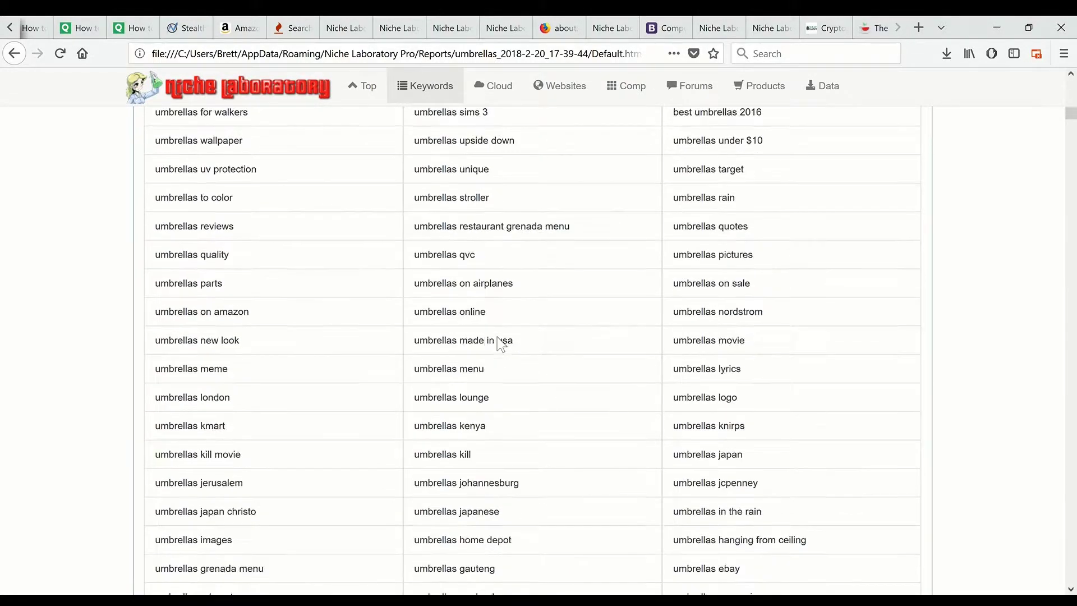
{"action": "scroll", "coordinate": [497, 336], "scroll_direction": "down", "scroll_amount": 15}
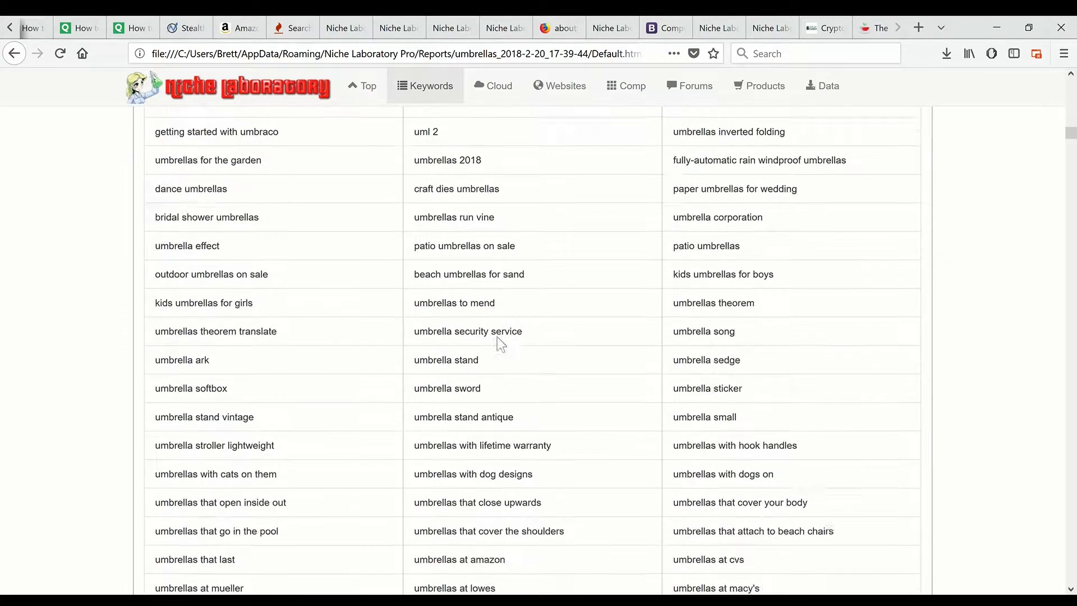
{"action": "scroll", "coordinate": [503, 343], "scroll_direction": "down", "scroll_amount": 9}
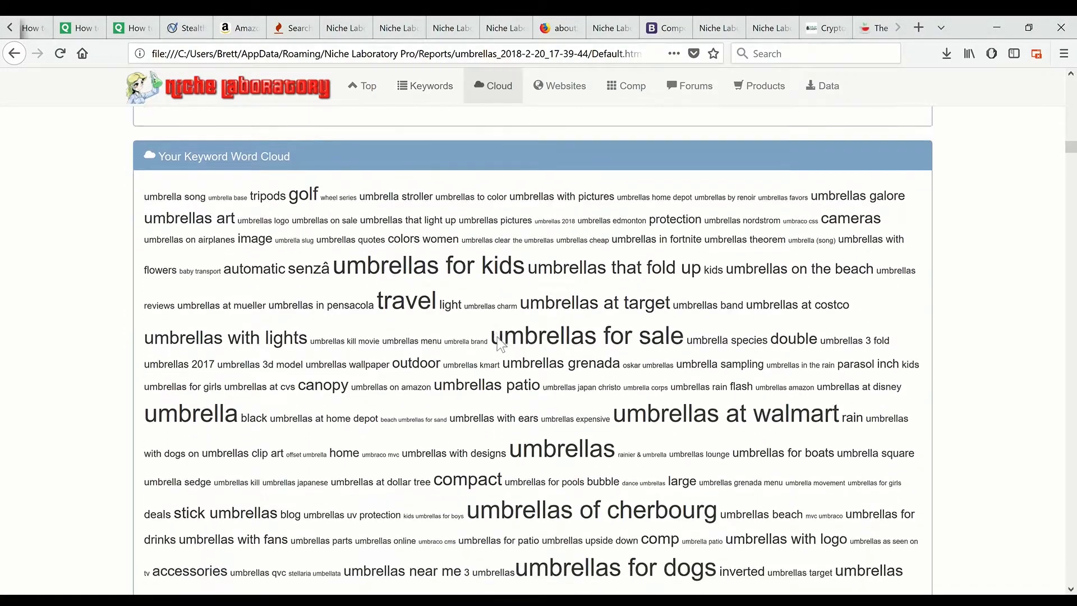
Step: Examine the keyword word cloud for the most prominent umbrella phrases, down to the font-size note
{"action": "scroll", "coordinate": [497, 337], "scroll_direction": "up", "scroll_amount": 1}
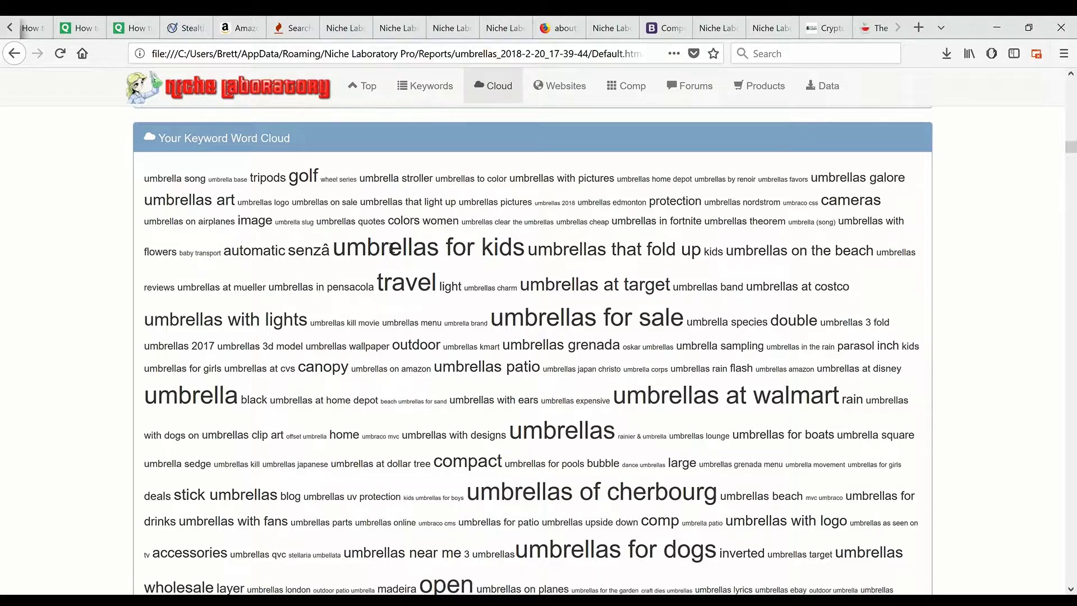
{"action": "scroll", "coordinate": [433, 257], "scroll_direction": "down", "scroll_amount": 3}
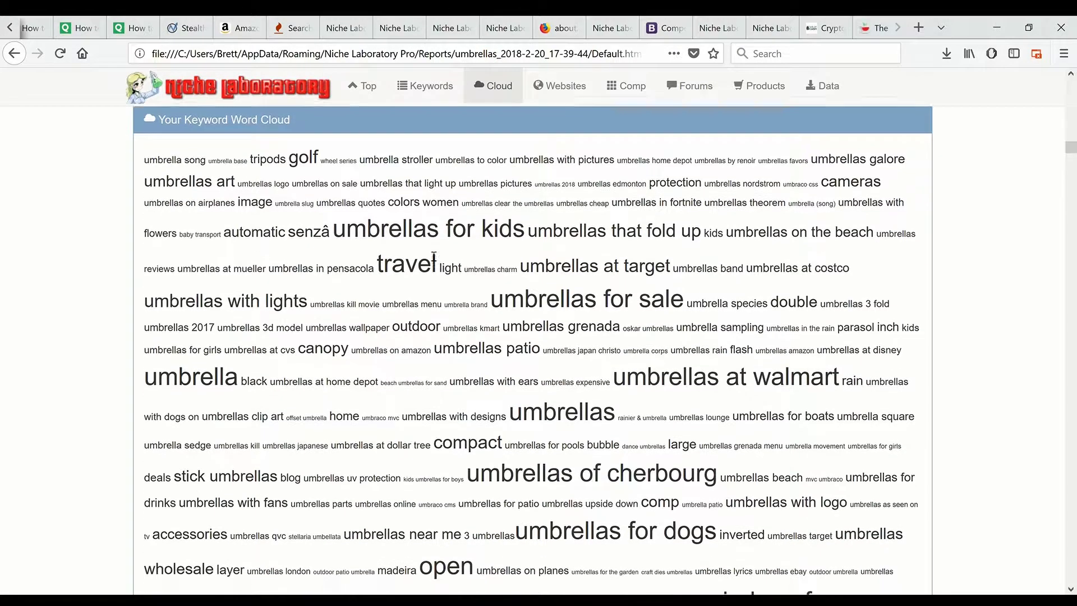
{"action": "scroll", "coordinate": [434, 256], "scroll_direction": "down", "scroll_amount": 9}
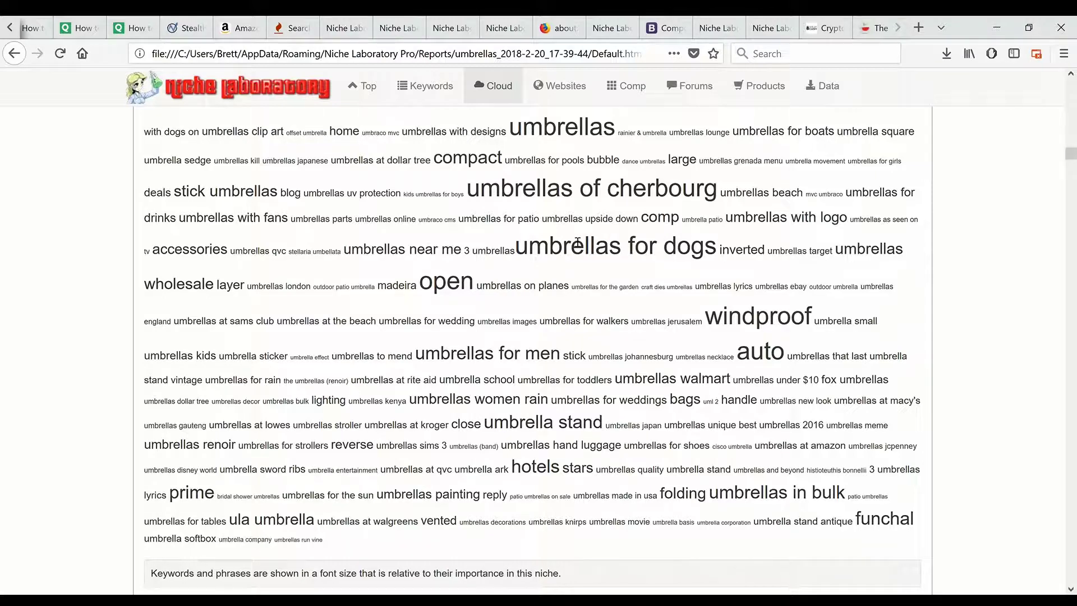
{"action": "scroll", "coordinate": [575, 245], "scroll_direction": "down", "scroll_amount": 2}
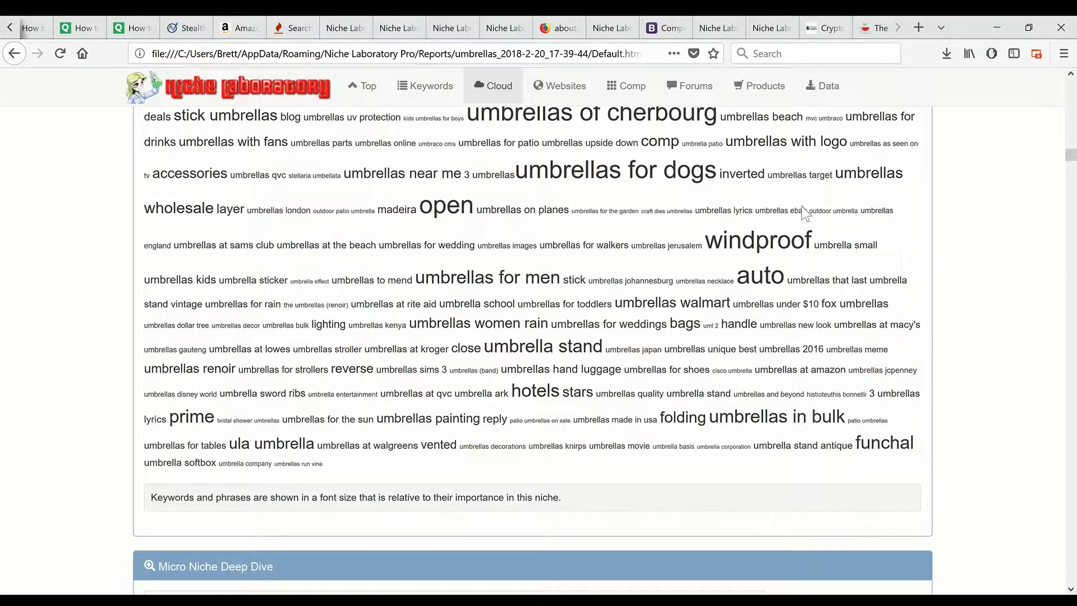
{"action": "scroll", "coordinate": [806, 212], "scroll_direction": "down", "scroll_amount": 4}
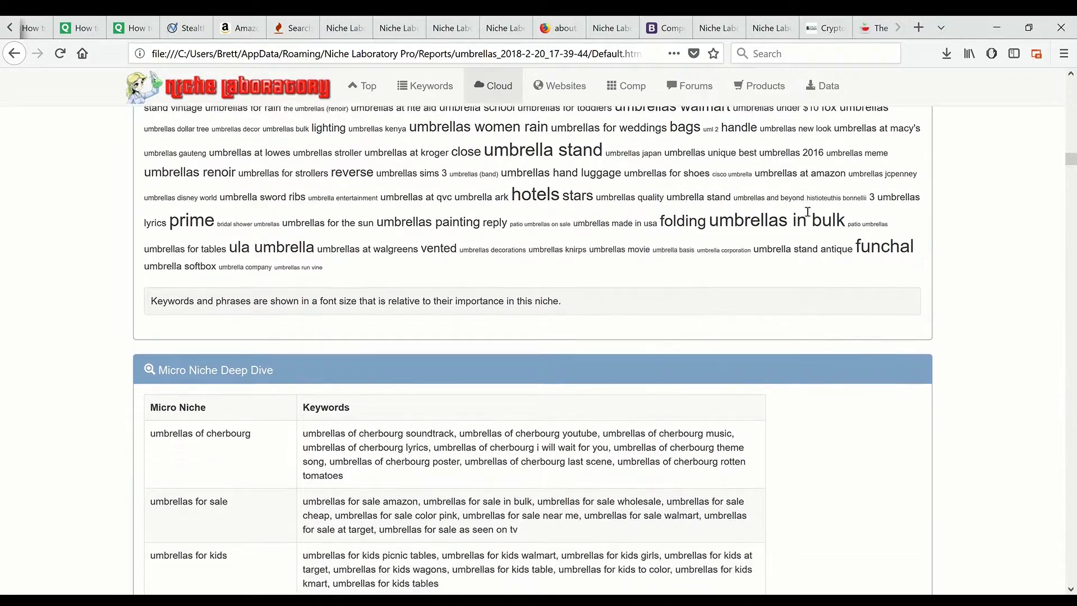
Step: Read the Micro Niche Deep Dive table, comparing each umbrella micro niche with its related keywords, from umbrellas of cherbourg to umbrellas open
{"action": "scroll", "coordinate": [807, 212], "scroll_direction": "down", "scroll_amount": 2}
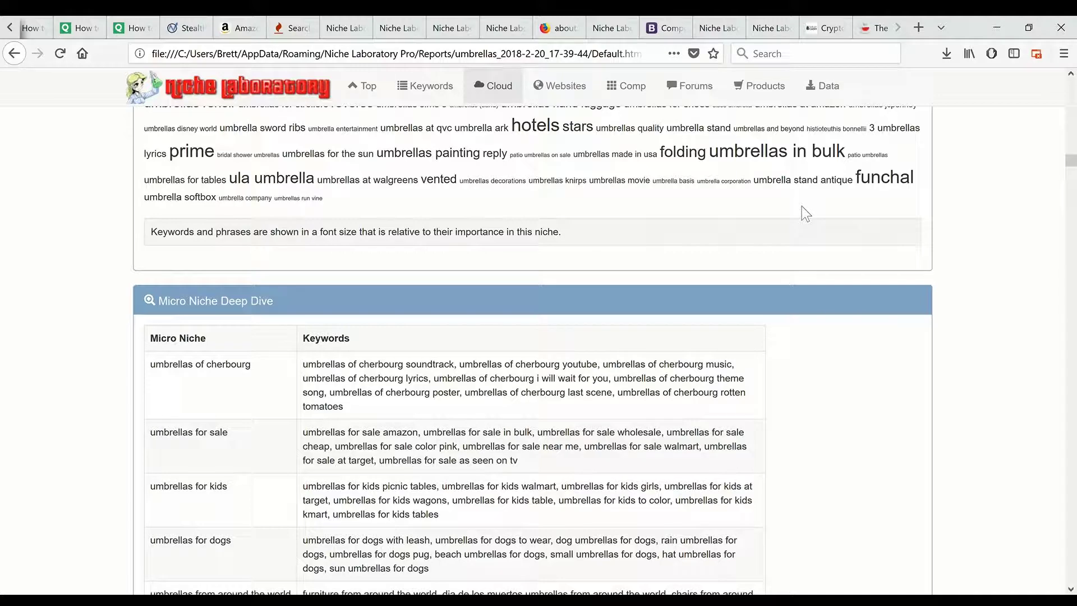
{"action": "scroll", "coordinate": [802, 206], "scroll_direction": "down", "scroll_amount": 3}
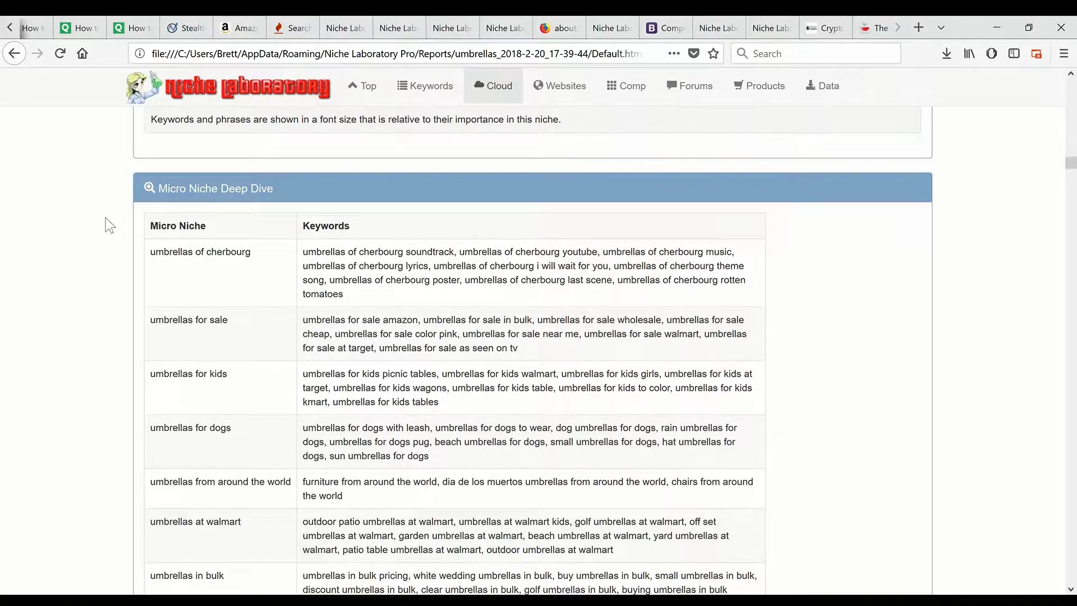
{"action": "scroll", "coordinate": [105, 218], "scroll_direction": "up", "scroll_amount": 2}
{"action": "scroll", "coordinate": [105, 219], "scroll_direction": "down", "scroll_amount": 2}
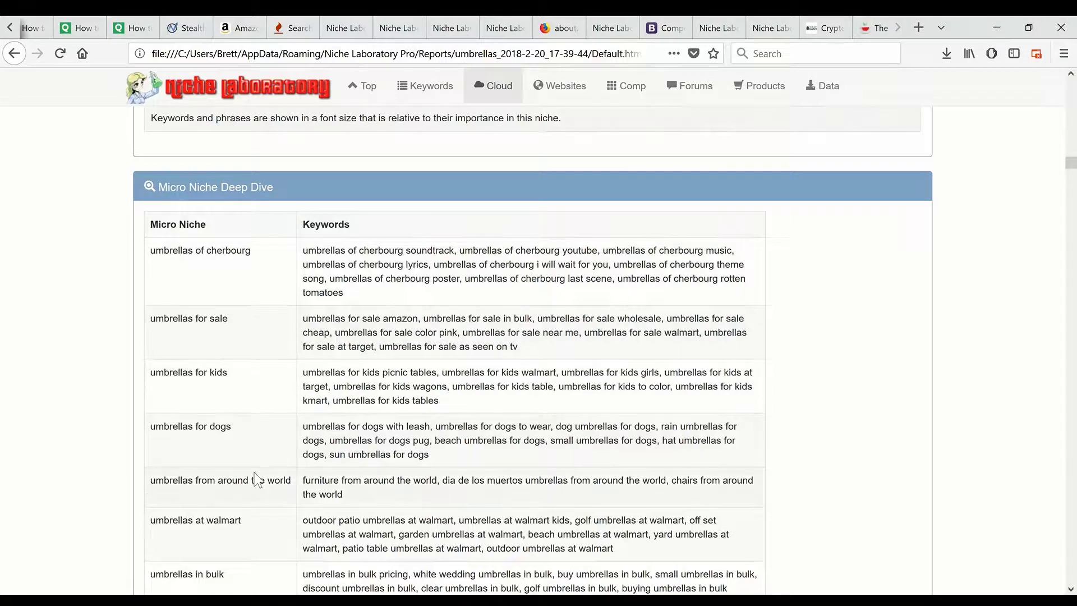
{"action": "scroll", "coordinate": [76, 304], "scroll_direction": "down", "scroll_amount": 3}
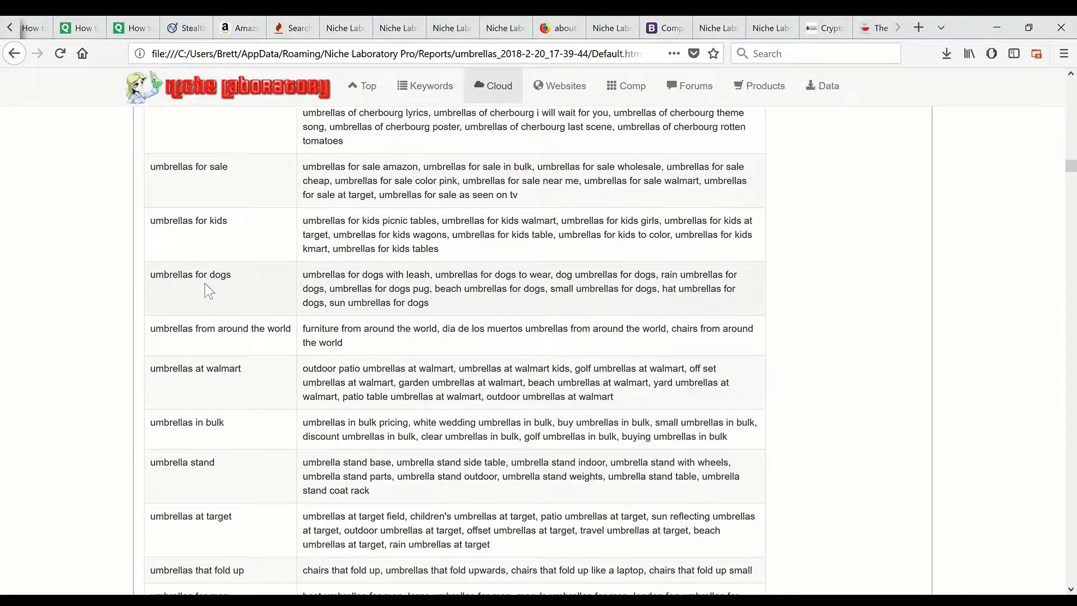
{"action": "scroll", "coordinate": [204, 284], "scroll_direction": "down", "scroll_amount": 3}
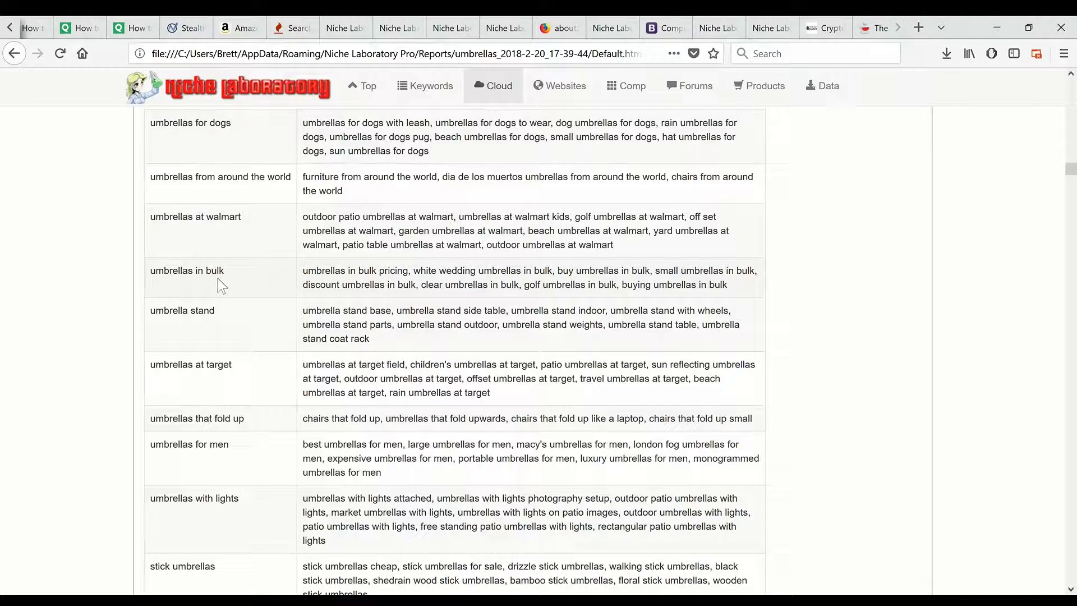
{"action": "scroll", "coordinate": [217, 278], "scroll_direction": "down", "scroll_amount": 2}
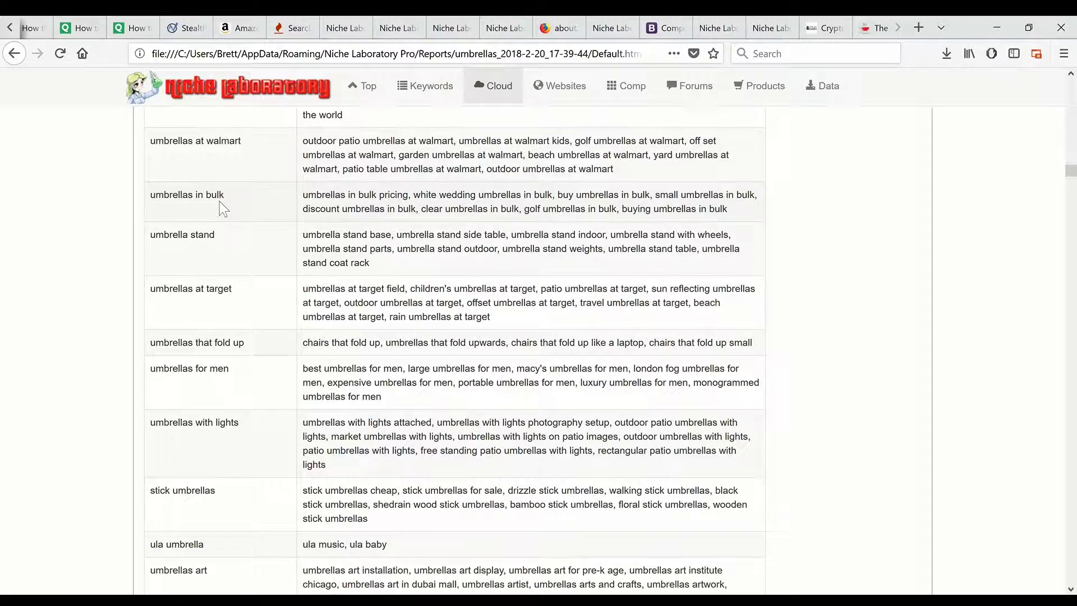
{"action": "scroll", "coordinate": [223, 208], "scroll_direction": "down", "scroll_amount": 2}
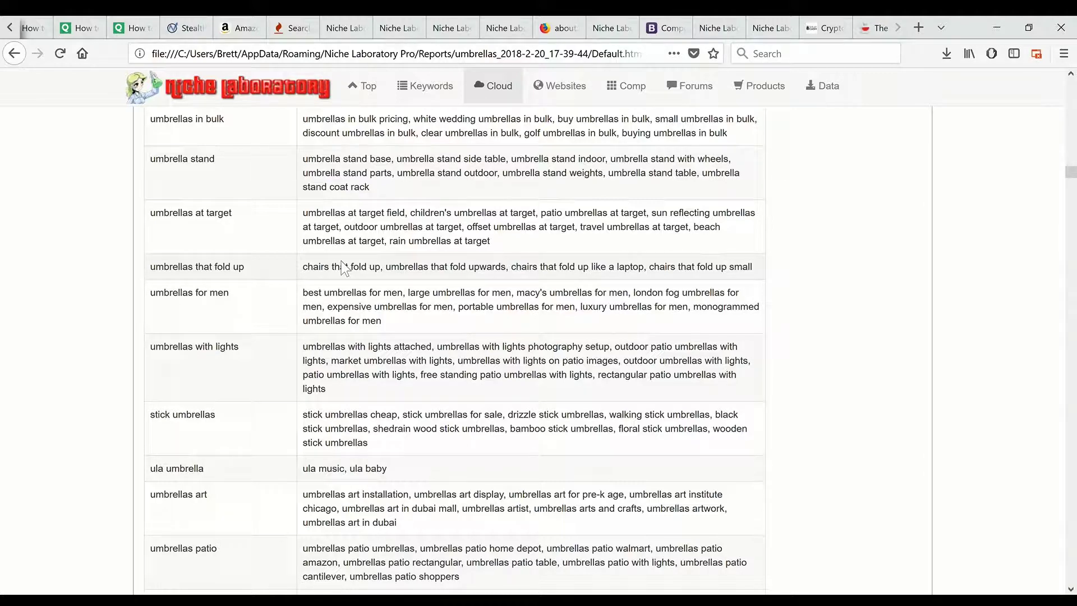
{"action": "scroll", "coordinate": [343, 266], "scroll_direction": "down", "scroll_amount": 1}
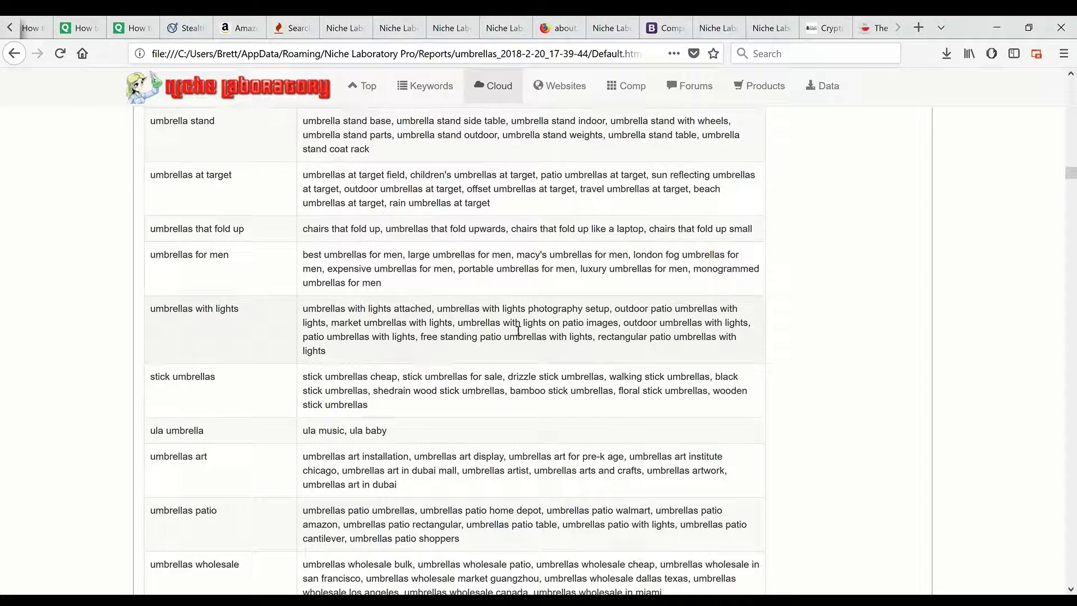
{"action": "scroll", "coordinate": [523, 338], "scroll_direction": "down", "scroll_amount": 1}
{"action": "scroll", "coordinate": [522, 338], "scroll_direction": "down", "scroll_amount": 4}
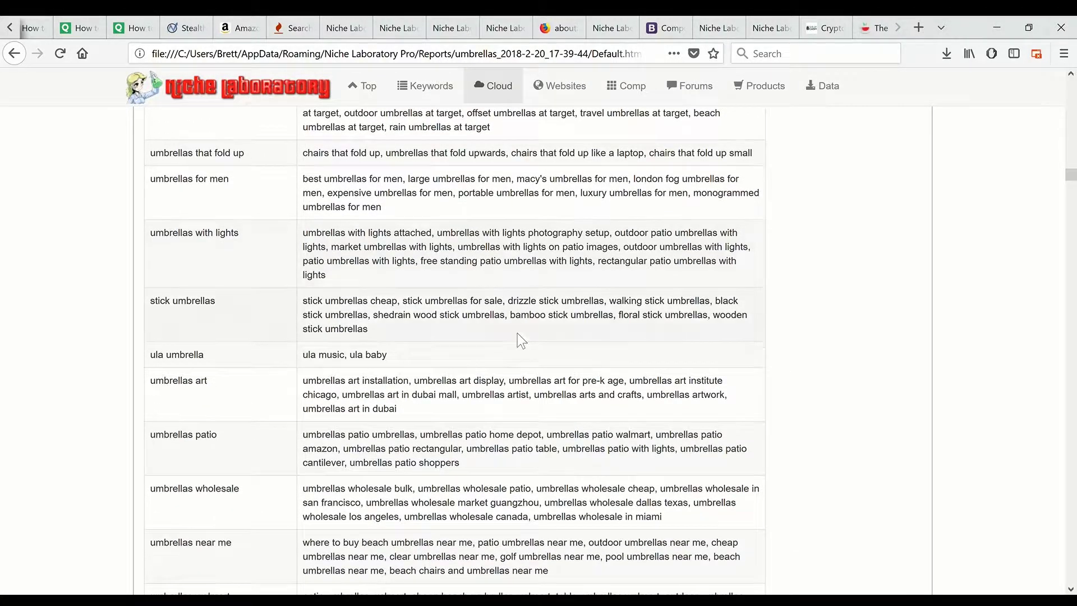
{"action": "scroll", "coordinate": [523, 338], "scroll_direction": "down", "scroll_amount": 4}
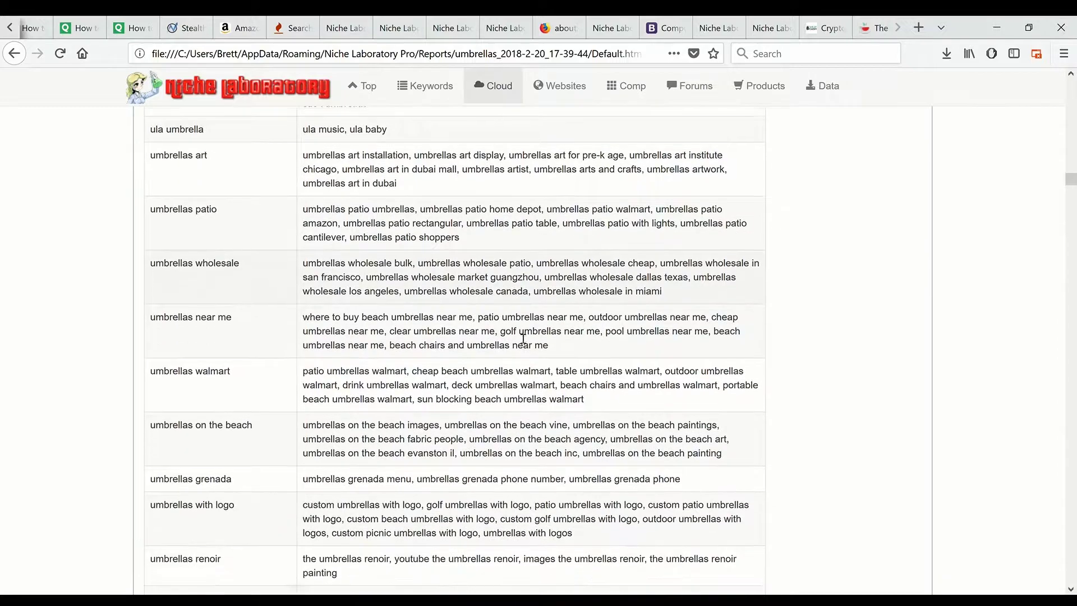
{"action": "scroll", "coordinate": [519, 337], "scroll_direction": "down", "scroll_amount": 1}
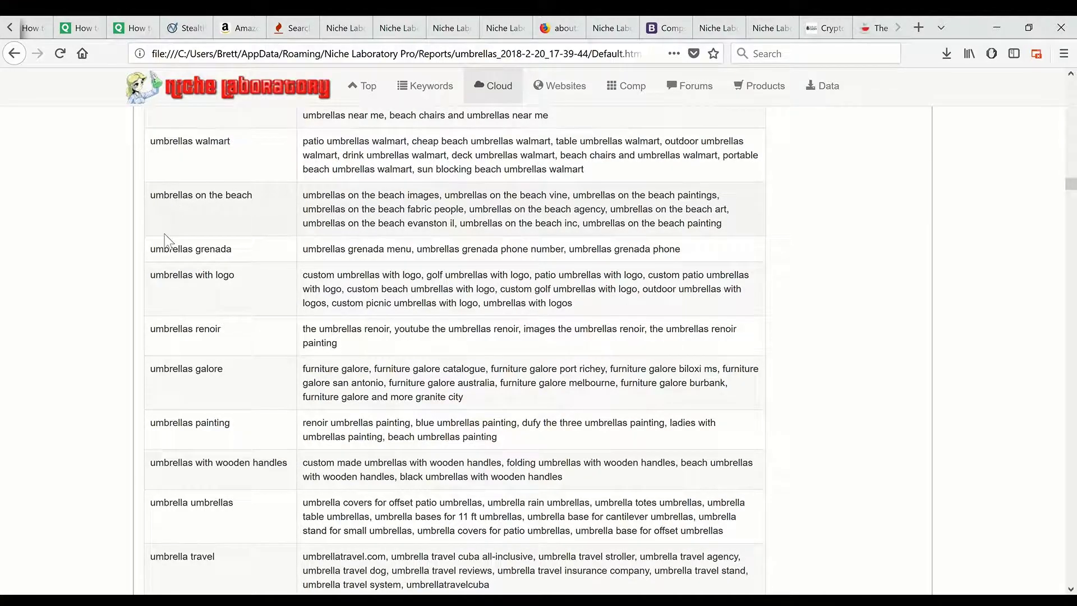
{"action": "scroll", "coordinate": [165, 235], "scroll_direction": "down", "scroll_amount": 1}
{"action": "scroll", "coordinate": [164, 235], "scroll_direction": "down", "scroll_amount": 2}
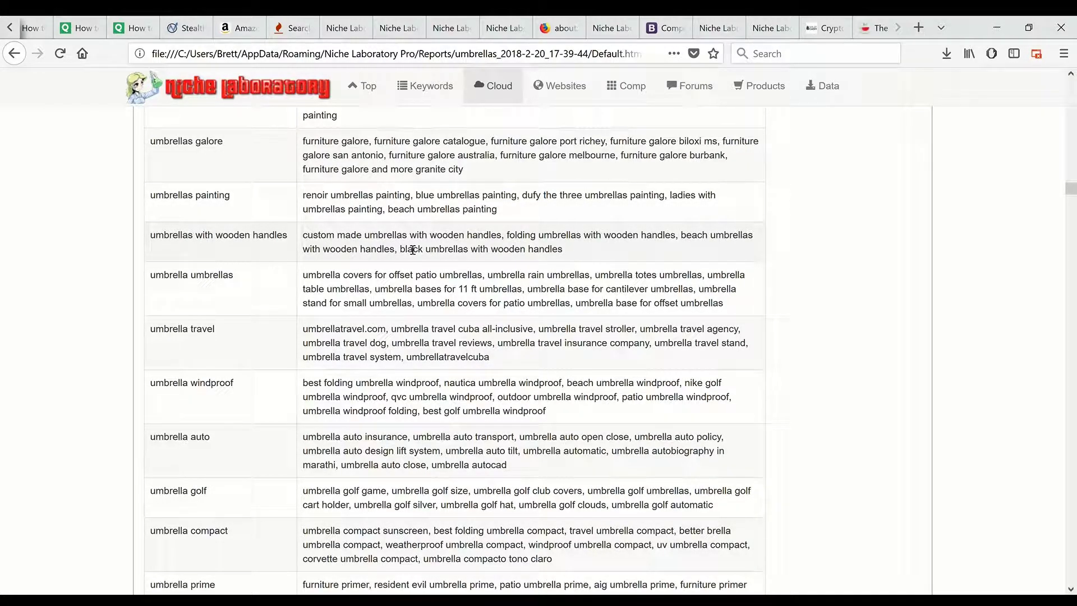
{"action": "scroll", "coordinate": [413, 249], "scroll_direction": "down", "scroll_amount": 5}
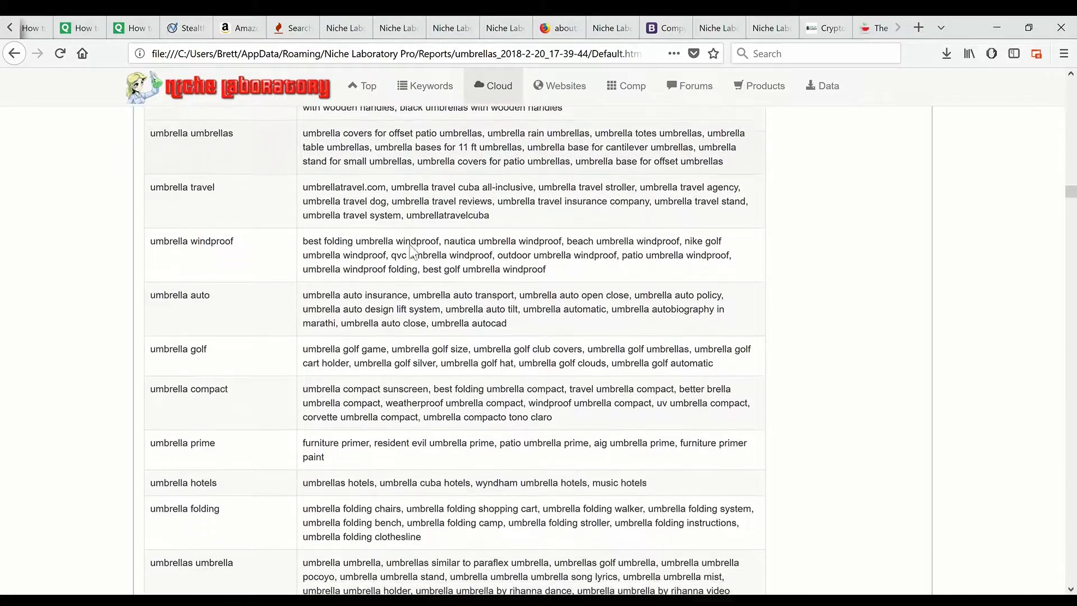
{"action": "scroll", "coordinate": [410, 245], "scroll_direction": "down", "scroll_amount": 1}
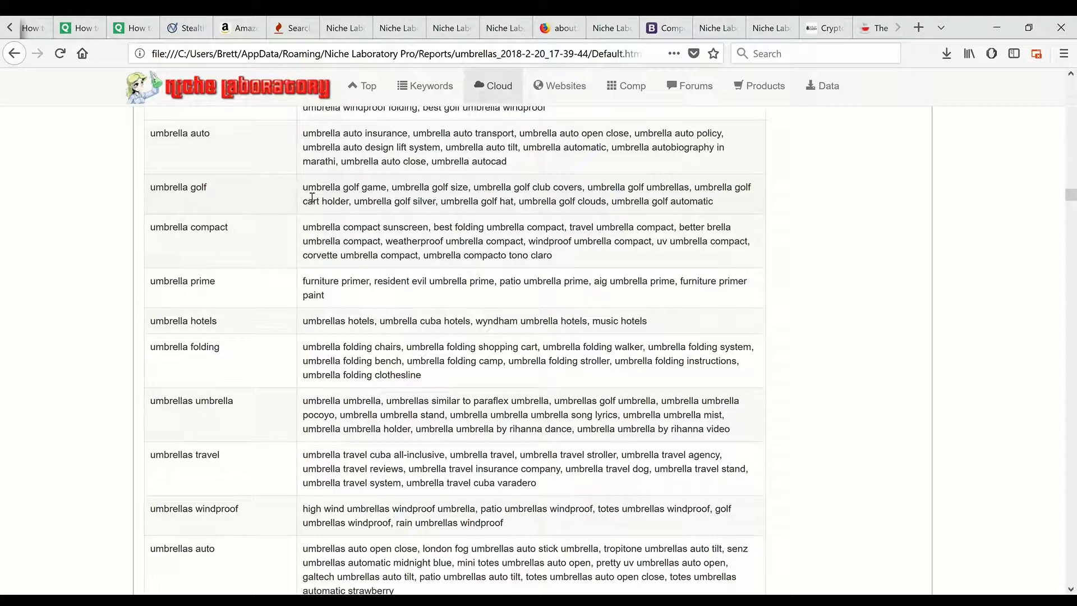
{"action": "scroll", "coordinate": [258, 193], "scroll_direction": "down", "scroll_amount": 8}
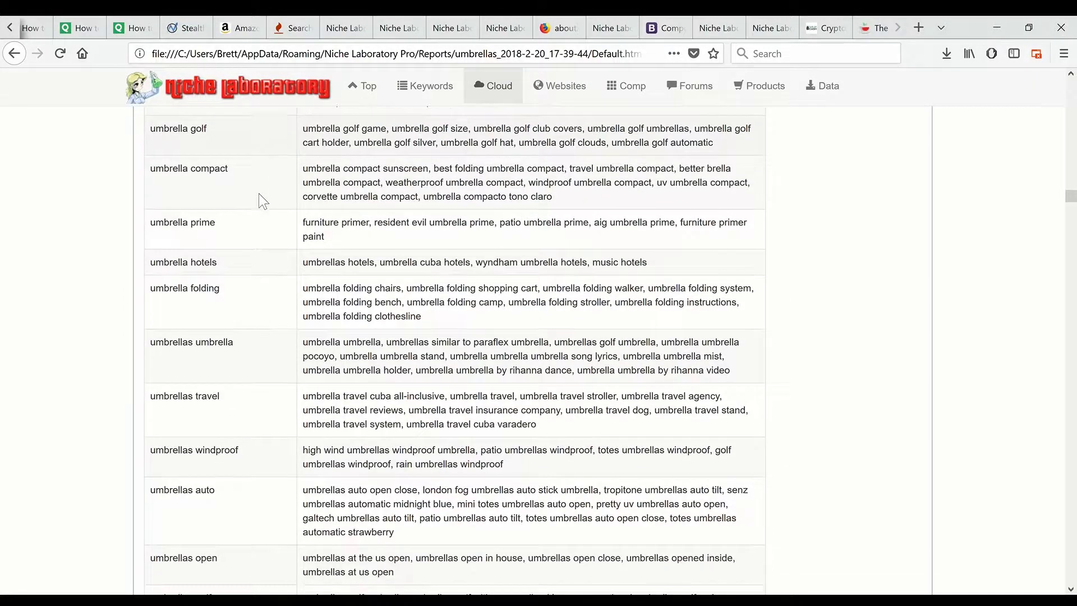
Step: Examine the colour-coded Keyword Rankings Report in the umbrellas_2018-2-20_18-33-34 report, from Umbrellas Of Cherbourg through Luxury Umbrellas
{"action": "scroll", "coordinate": [258, 193], "scroll_direction": "down", "scroll_amount": 4}
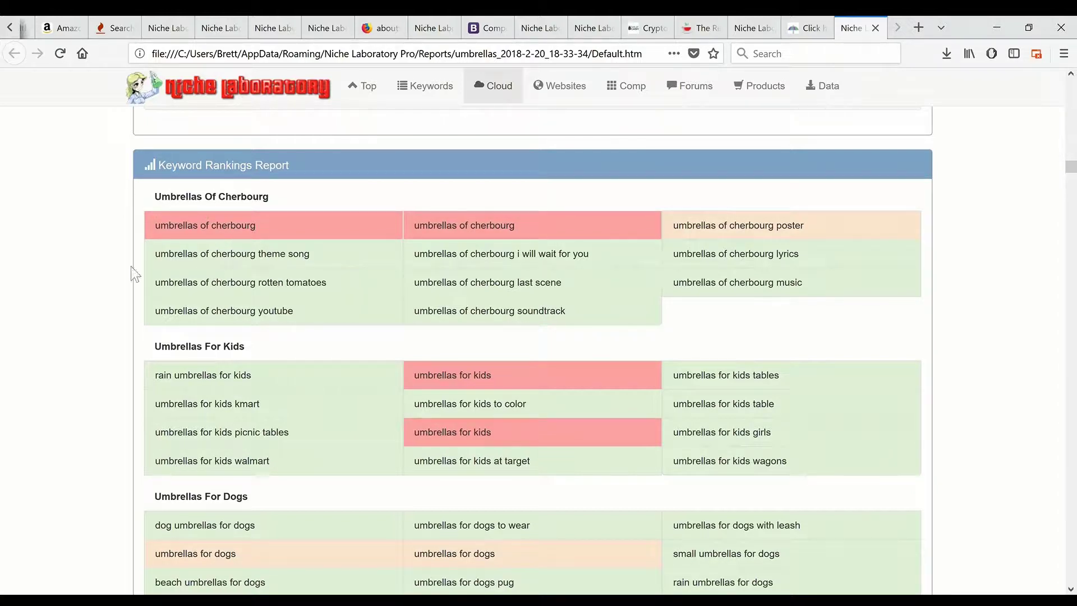
{"action": "scroll", "coordinate": [112, 251], "scroll_direction": "down", "scroll_amount": 2}
{"action": "scroll", "coordinate": [113, 251], "scroll_direction": "up", "scroll_amount": 4}
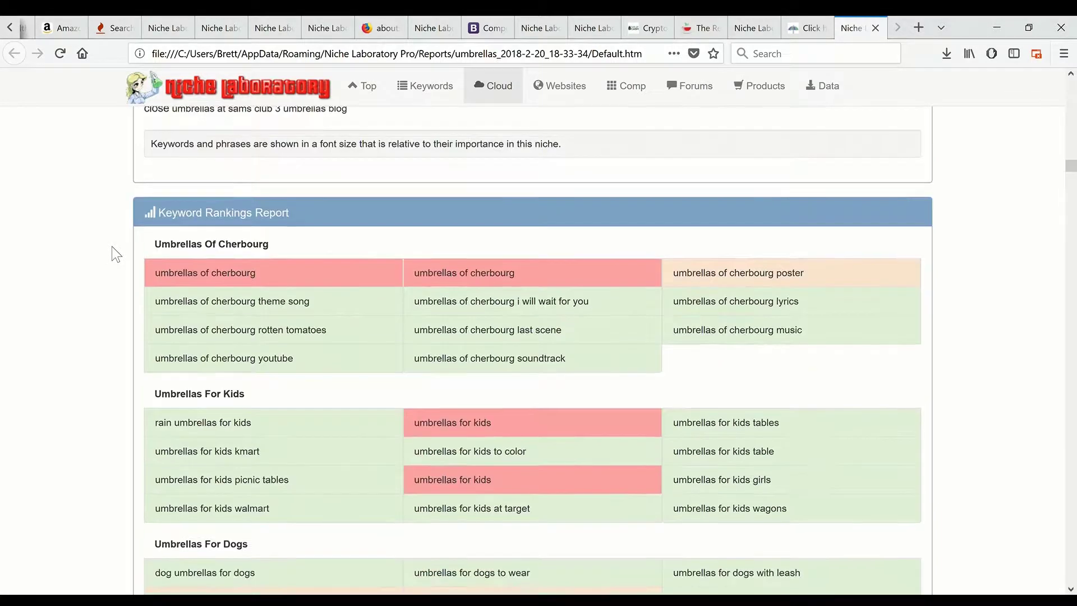
{"action": "scroll", "coordinate": [224, 354], "scroll_direction": "down", "scroll_amount": 2}
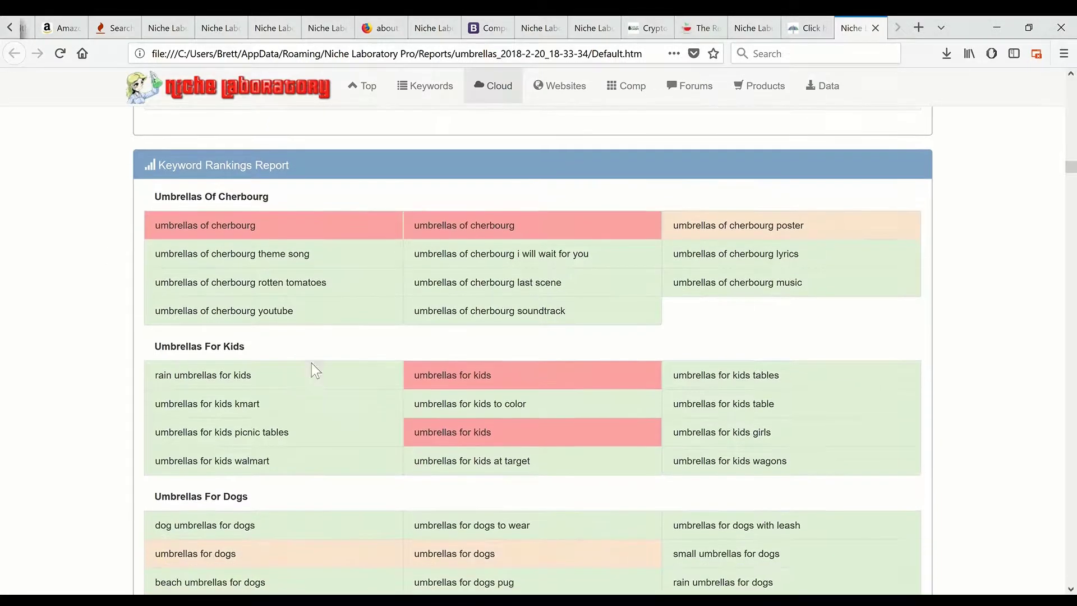
{"action": "scroll", "coordinate": [187, 353], "scroll_direction": "down", "scroll_amount": 2}
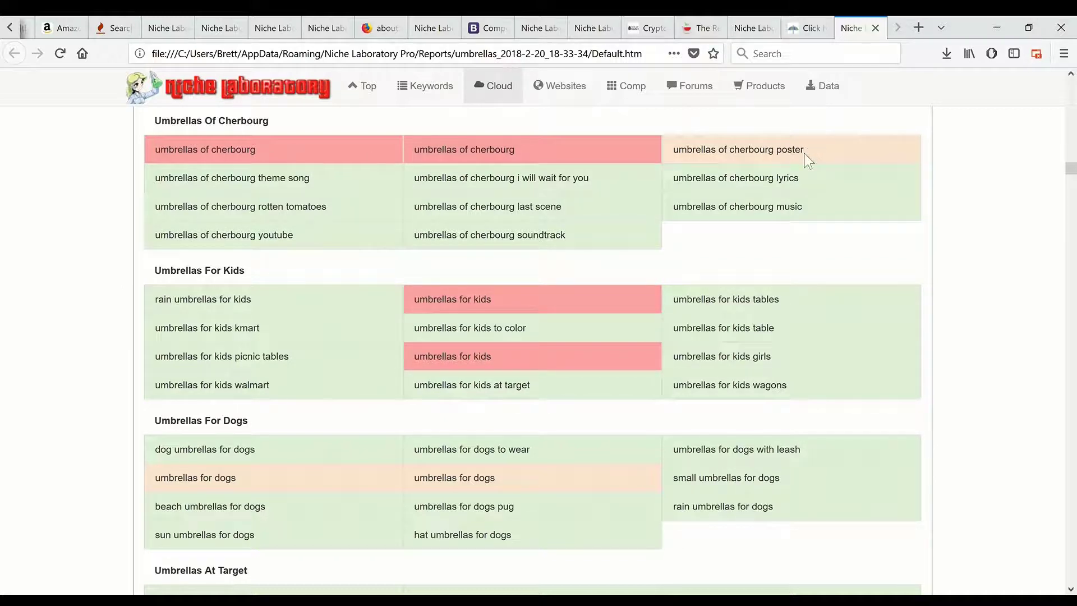
{"action": "scroll", "coordinate": [805, 163], "scroll_direction": "up", "scroll_amount": 2}
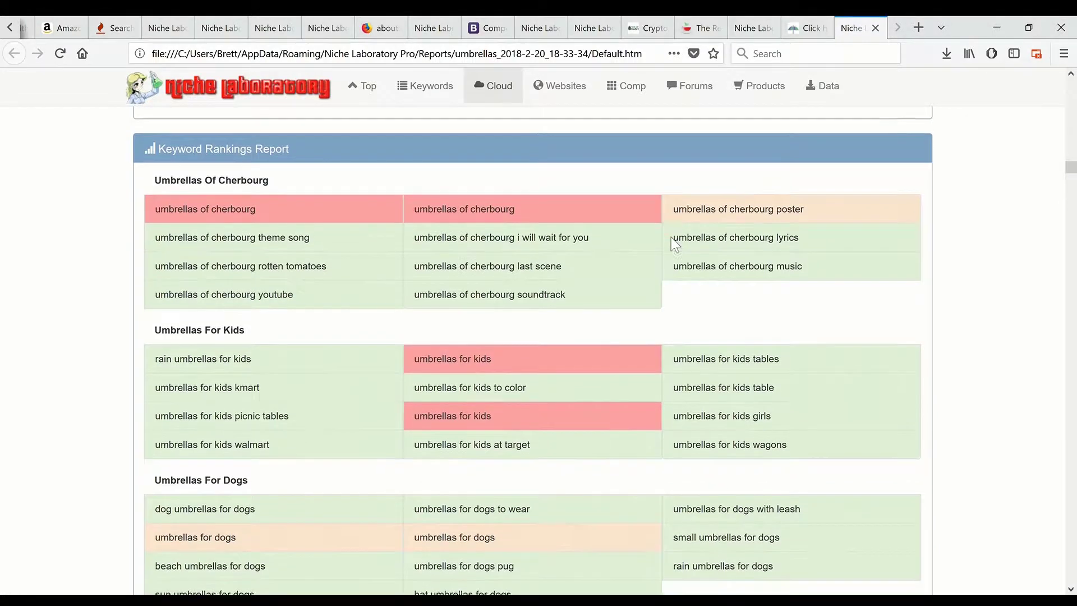
{"action": "scroll", "coordinate": [505, 241], "scroll_direction": "down", "scroll_amount": 2}
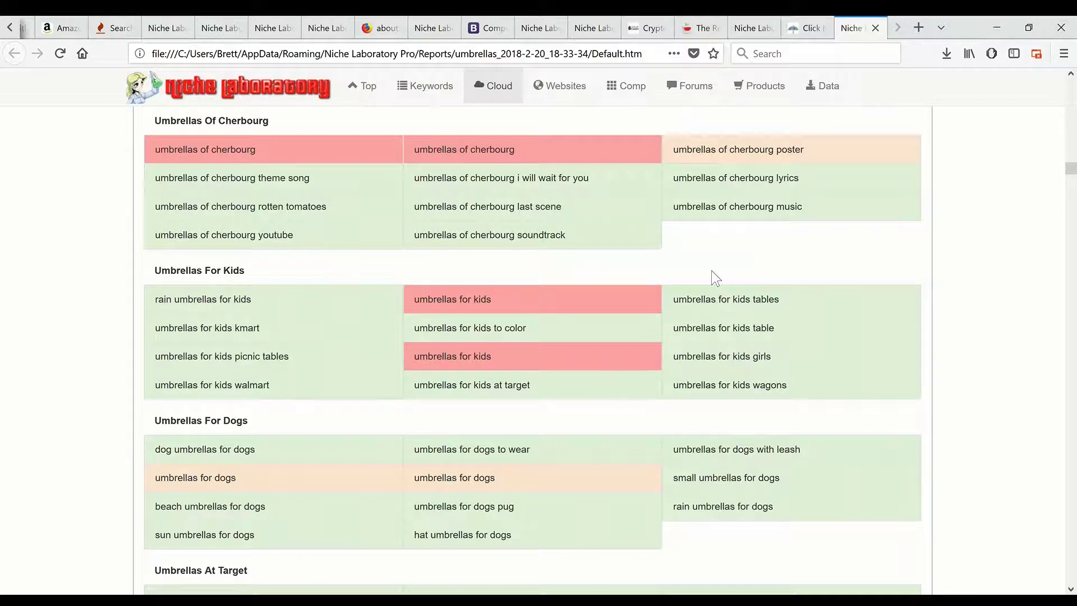
{"action": "scroll", "coordinate": [713, 278], "scroll_direction": "down", "scroll_amount": 3}
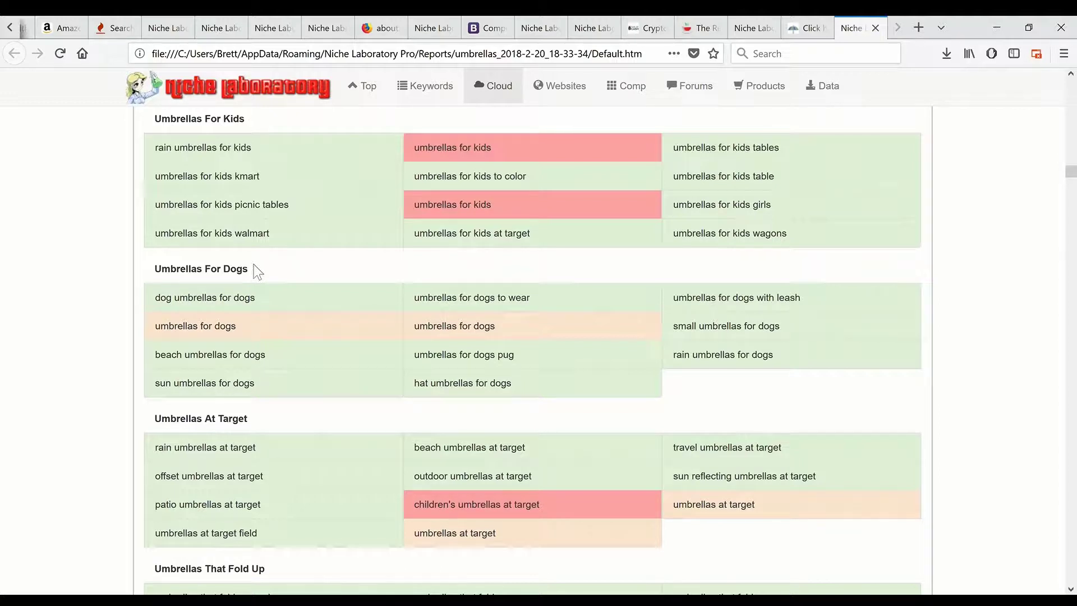
{"action": "scroll", "coordinate": [254, 264], "scroll_direction": "down", "scroll_amount": 3}
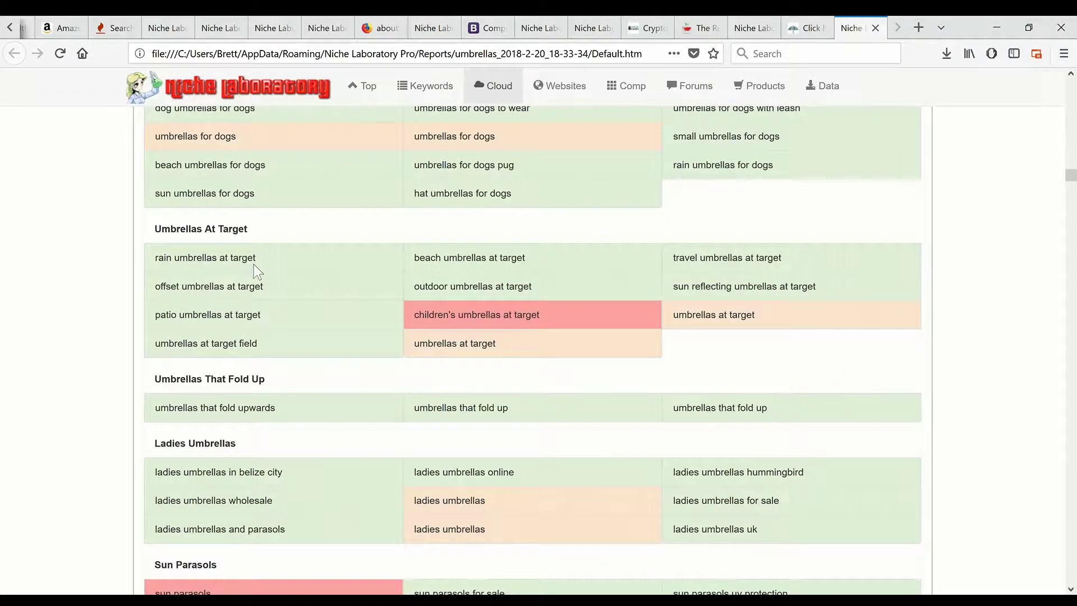
{"action": "scroll", "coordinate": [254, 265], "scroll_direction": "down", "scroll_amount": 5}
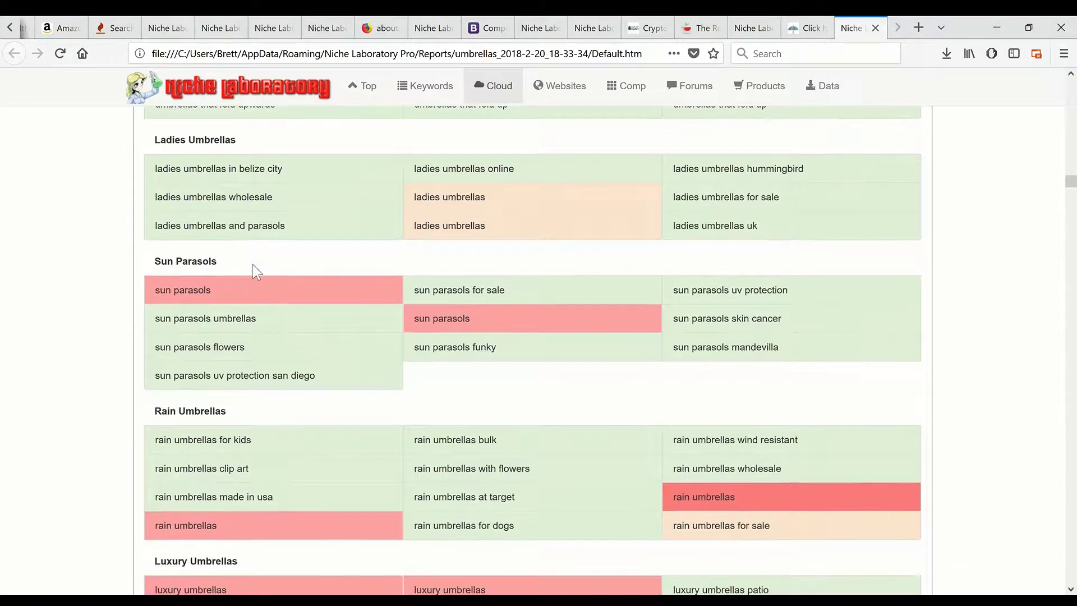
{"action": "scroll", "coordinate": [252, 270], "scroll_direction": "down", "scroll_amount": 1}
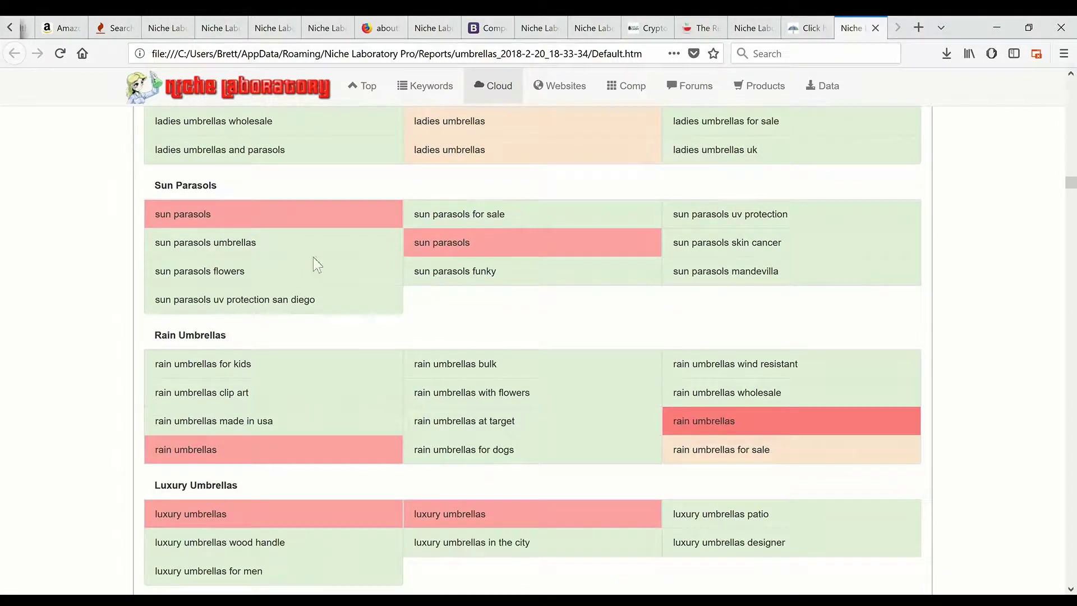
Step: Examine the colour-coded keyword rankings for the Rain Umbrellas, Luxury, Wedding, Black Parasols, Umbrella Stand, For Sale, Near Me and Walmart groups
{"action": "scroll", "coordinate": [276, 257], "scroll_direction": "down", "scroll_amount": 2}
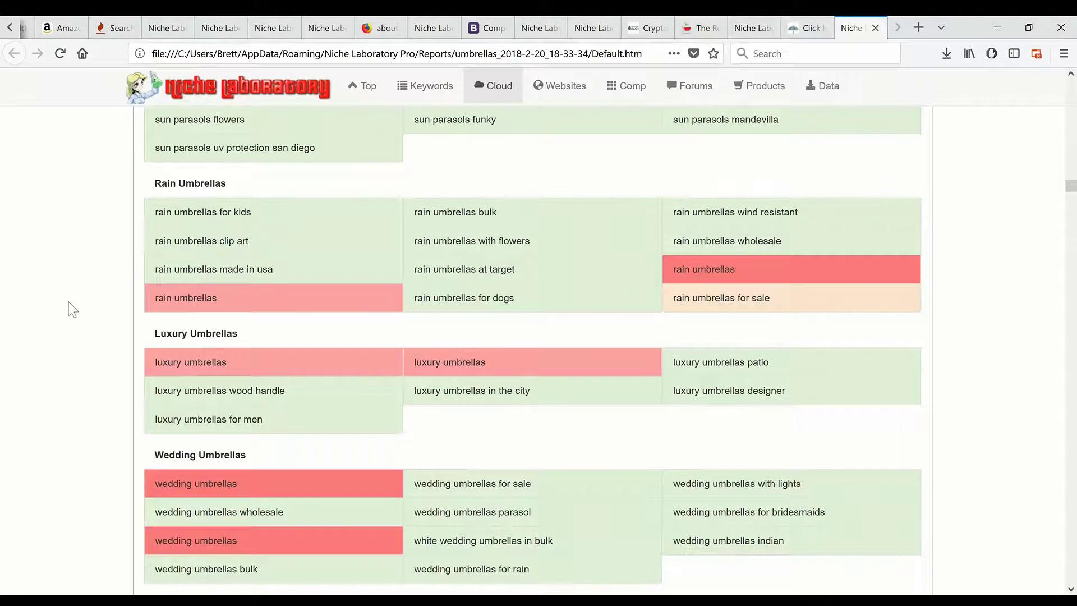
{"action": "scroll", "coordinate": [68, 303], "scroll_direction": "down", "scroll_amount": 3}
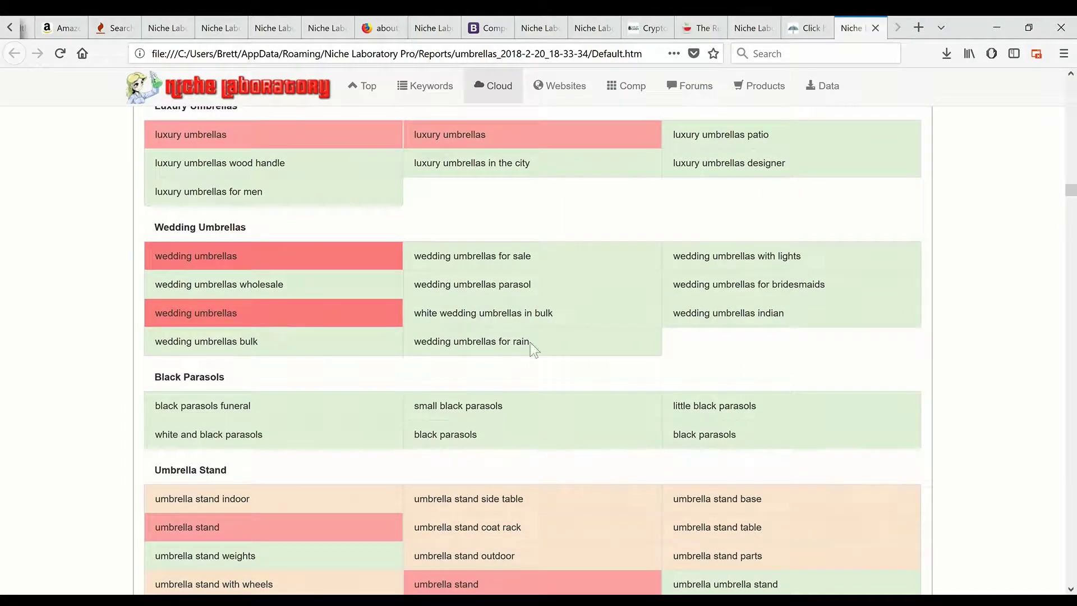
{"action": "scroll", "coordinate": [231, 202], "scroll_direction": "down", "scroll_amount": 1}
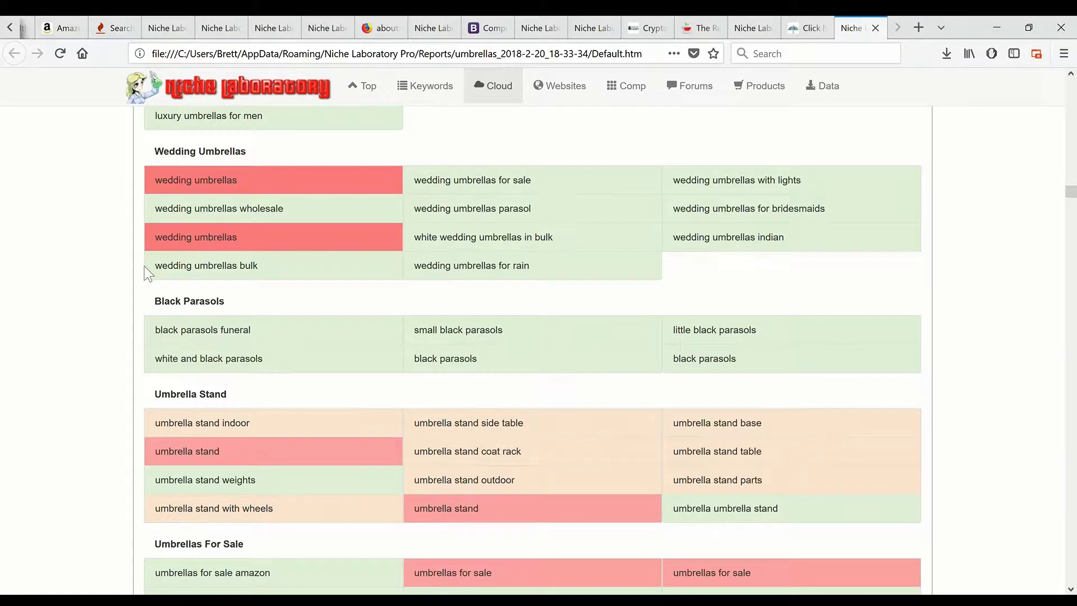
{"action": "scroll", "coordinate": [144, 266], "scroll_direction": "up", "scroll_amount": 1}
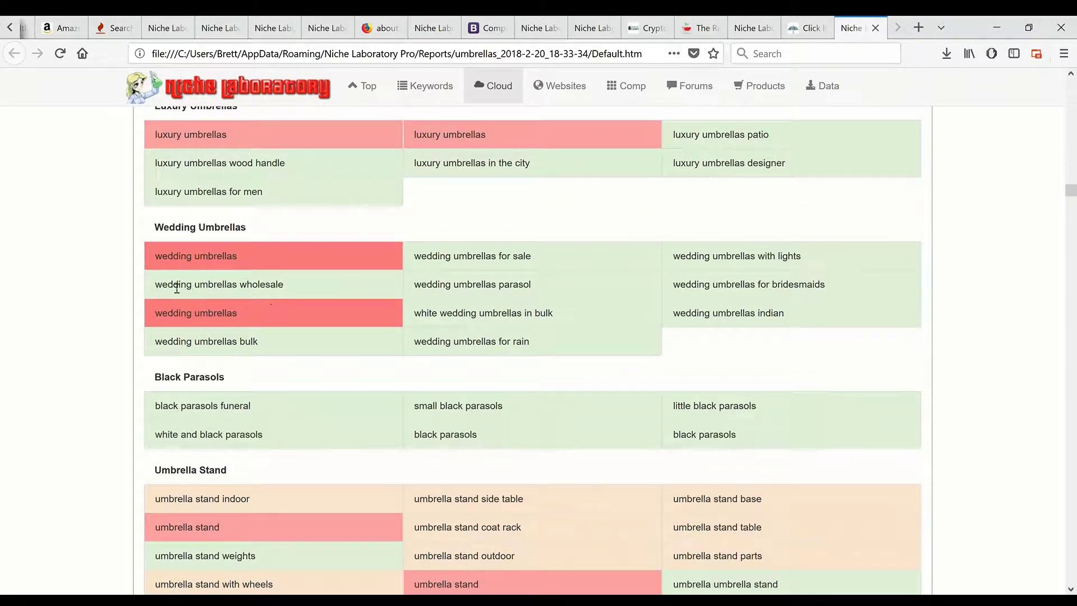
{"action": "scroll", "coordinate": [131, 312], "scroll_direction": "down", "scroll_amount": 1}
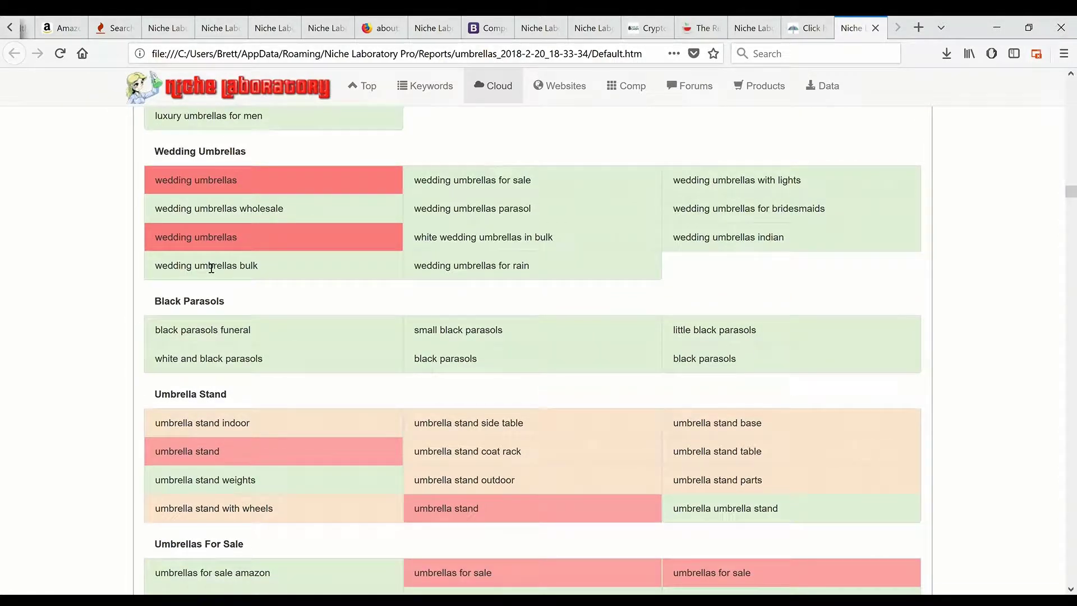
{"action": "scroll", "coordinate": [220, 274], "scroll_direction": "down", "scroll_amount": 3}
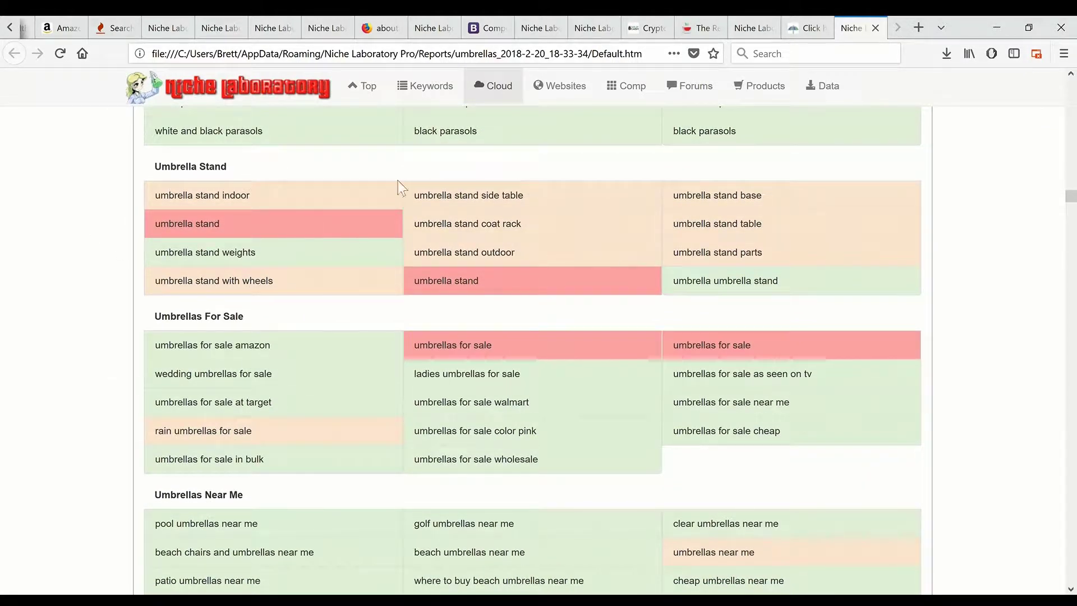
{"action": "scroll", "coordinate": [432, 283], "scroll_direction": "down", "scroll_amount": 3}
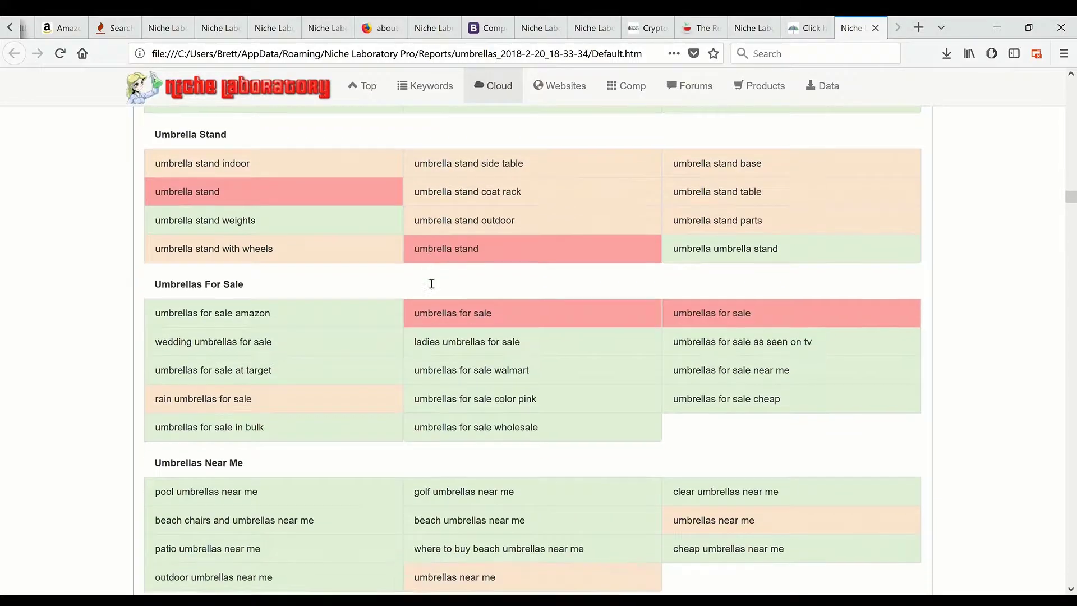
{"action": "scroll", "coordinate": [429, 282], "scroll_direction": "down", "scroll_amount": 1}
{"action": "scroll", "coordinate": [428, 283], "scroll_direction": "up", "scroll_amount": 2}
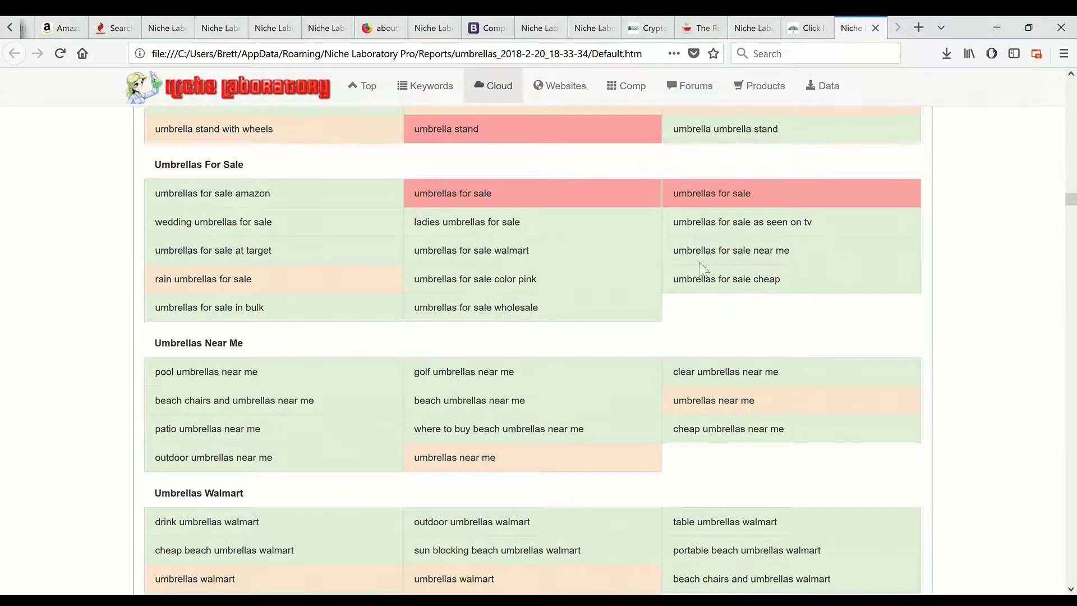
{"action": "scroll", "coordinate": [551, 284], "scroll_direction": "down", "scroll_amount": 2}
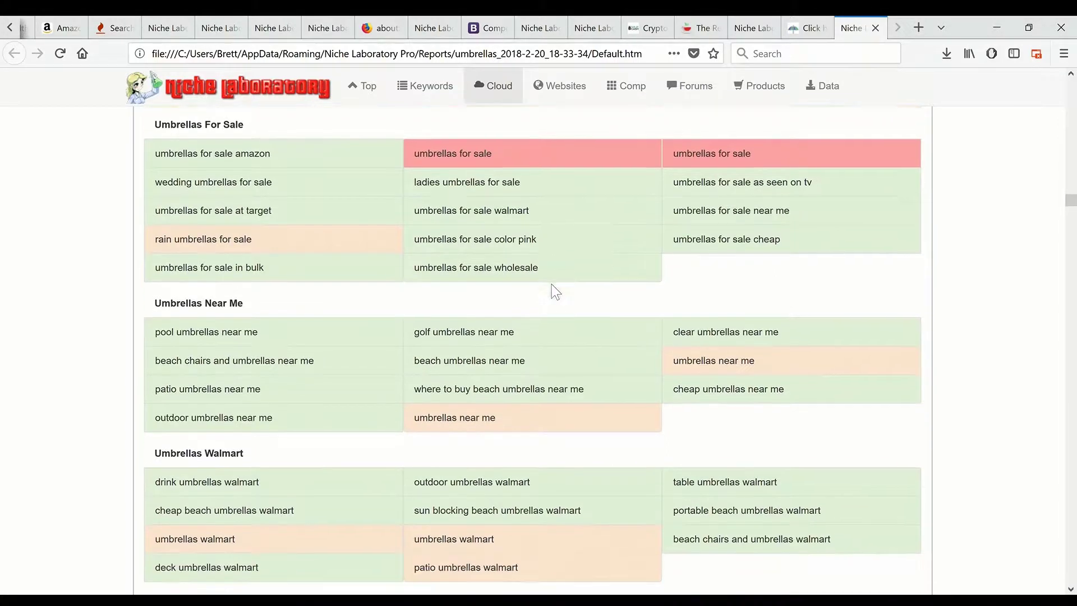
{"action": "scroll", "coordinate": [551, 284], "scroll_direction": "down", "scroll_amount": 1}
Step: Review the rankings of the remaining keyword groups, from Umbrellas From Around The World through 9Video Unknown
{"action": "scroll", "coordinate": [552, 289], "scroll_direction": "down", "scroll_amount": 4}
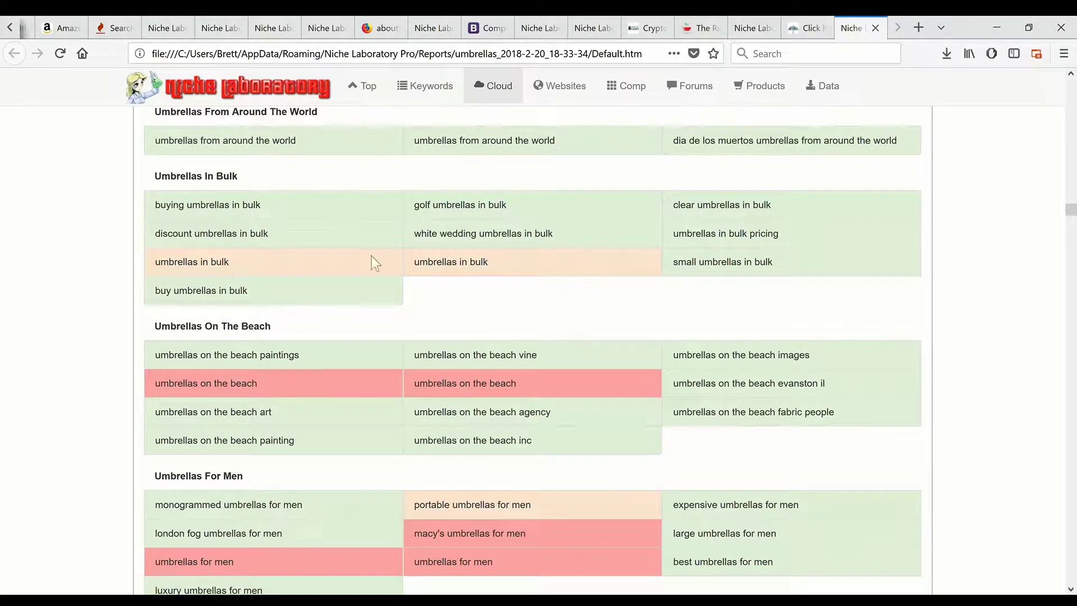
{"action": "scroll", "coordinate": [540, 240], "scroll_direction": "down", "scroll_amount": 5}
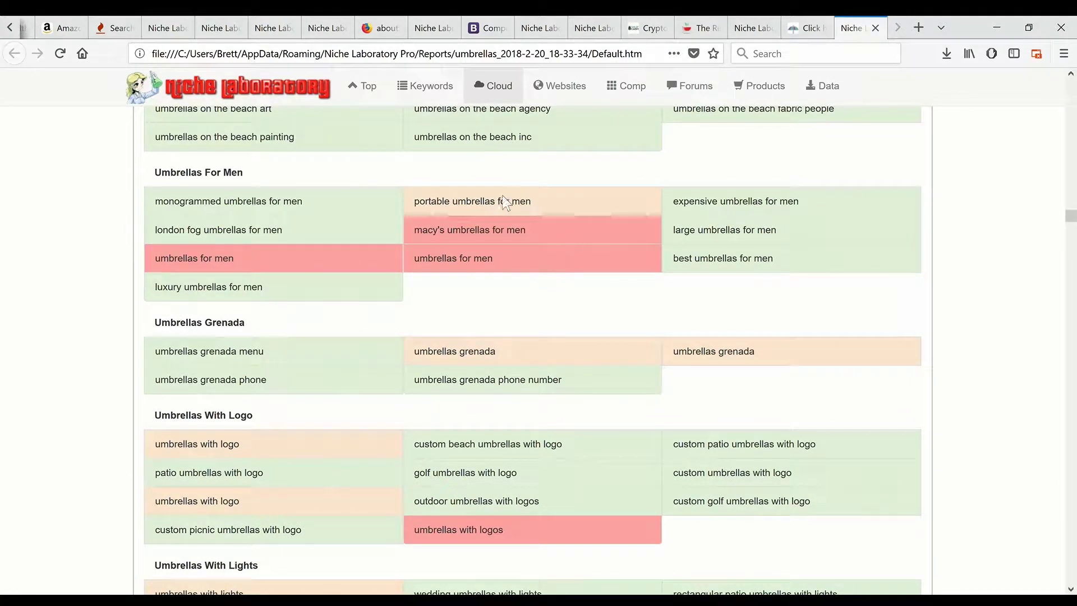
{"action": "scroll", "coordinate": [499, 233], "scroll_direction": "down", "scroll_amount": 1}
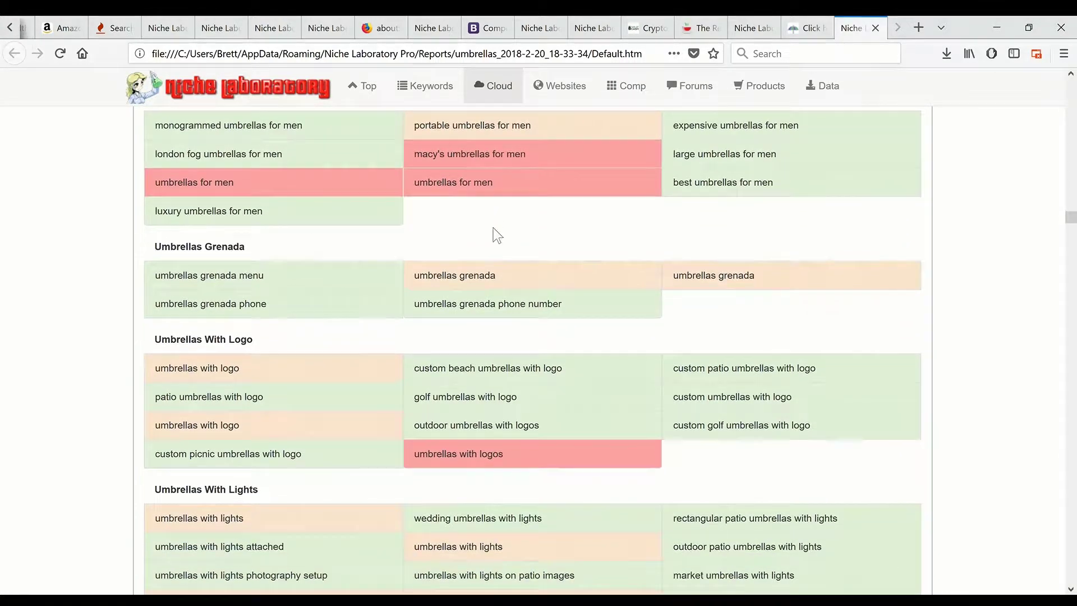
{"action": "scroll", "coordinate": [498, 234], "scroll_direction": "down", "scroll_amount": 2}
{"action": "scroll", "coordinate": [493, 228], "scroll_direction": "down", "scroll_amount": 3}
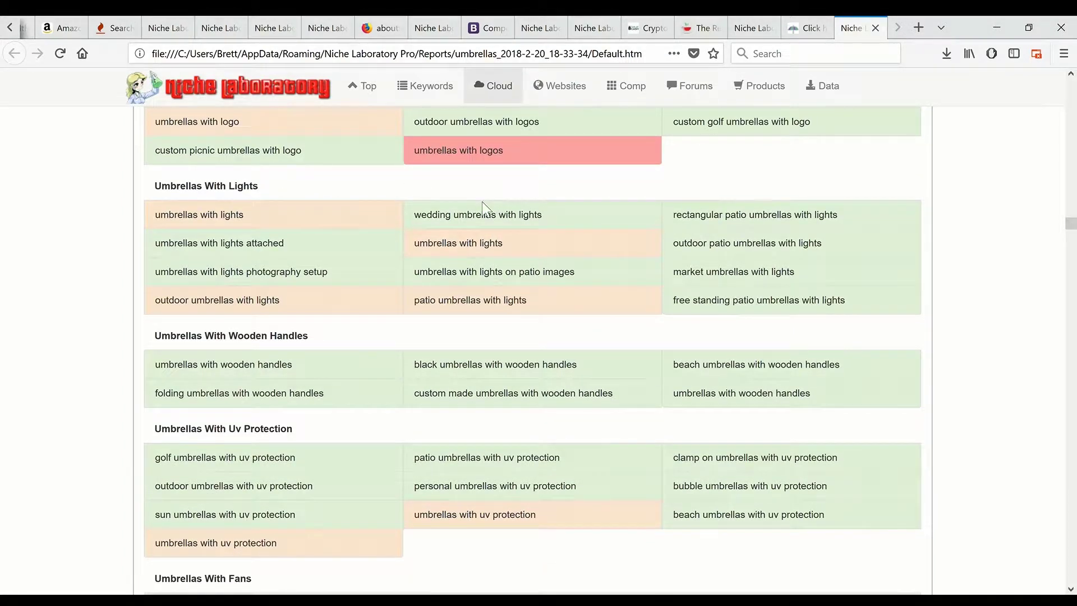
{"action": "scroll", "coordinate": [488, 202], "scroll_direction": "down", "scroll_amount": 3}
{"action": "scroll", "coordinate": [483, 204], "scroll_direction": "down", "scroll_amount": 3}
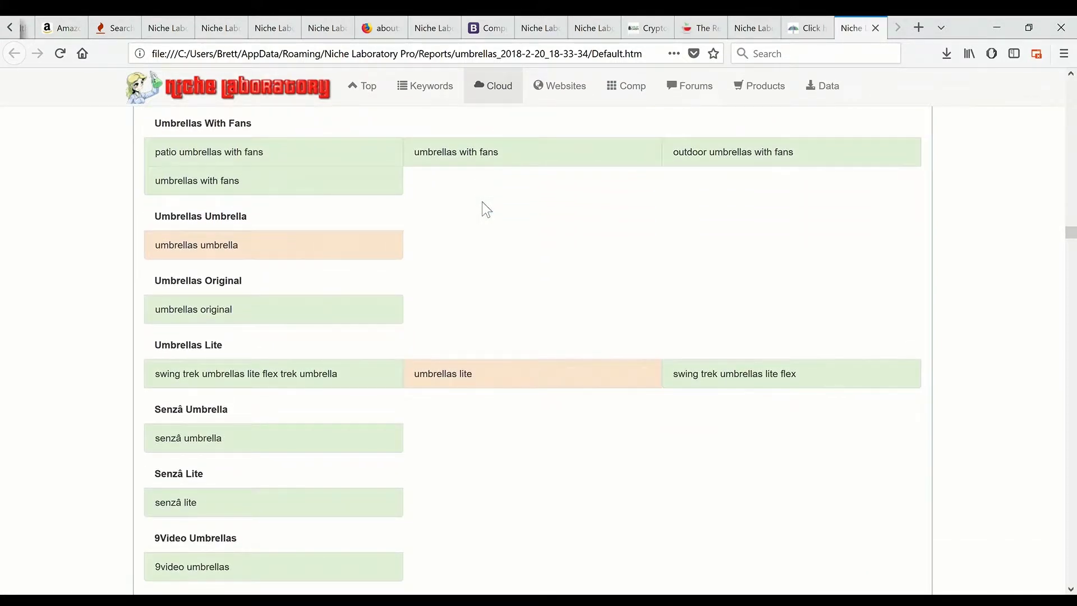
{"action": "scroll", "coordinate": [481, 202], "scroll_direction": "down", "scroll_amount": 4}
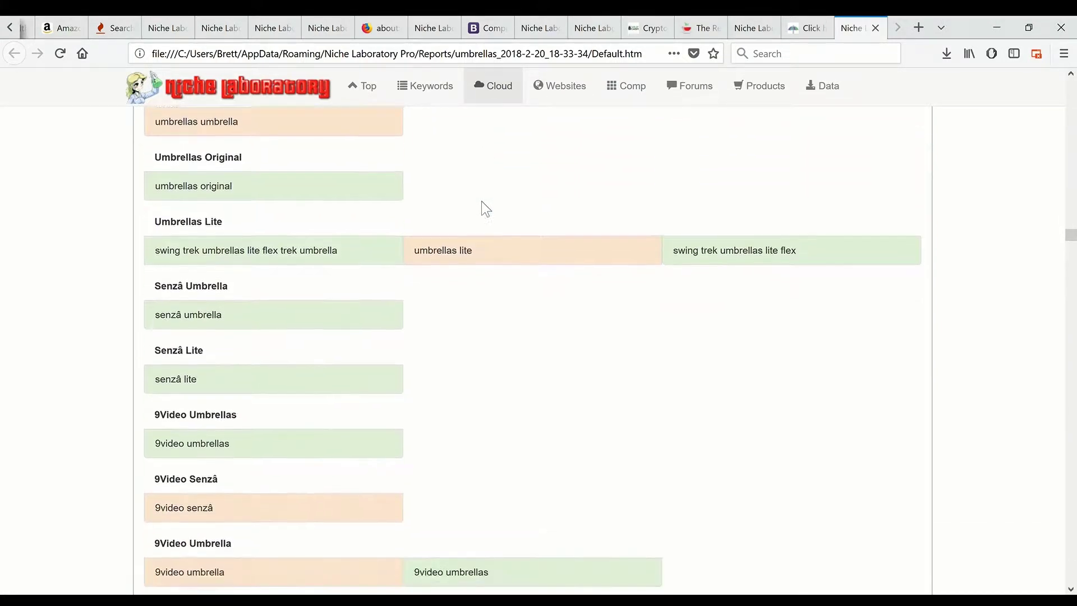
{"action": "scroll", "coordinate": [482, 203], "scroll_direction": "down", "scroll_amount": 4}
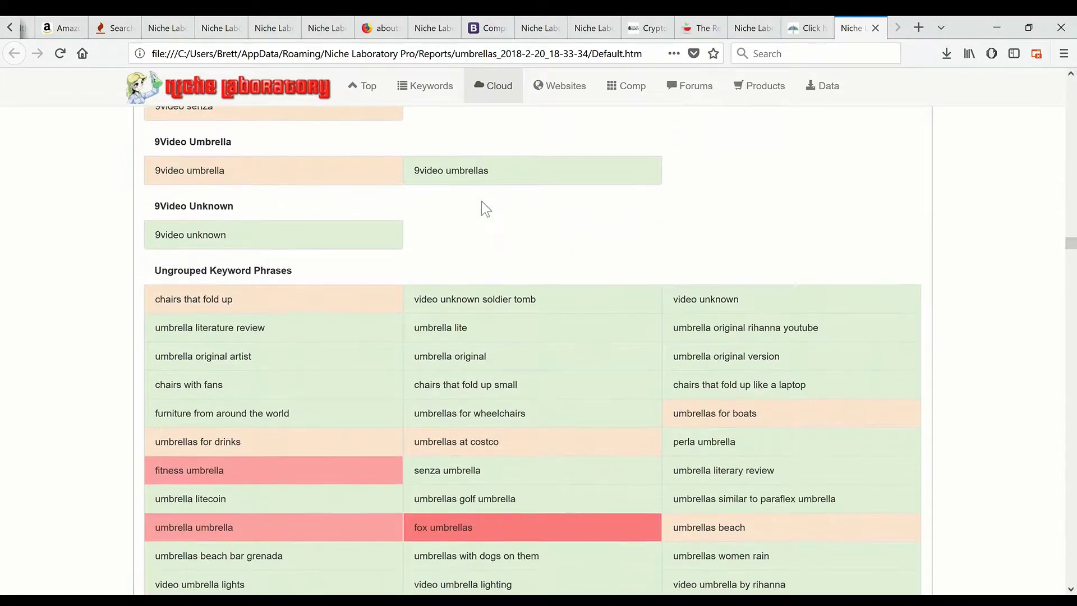
Step: Scan the Ungrouped Keyword Phrases and read the note on relative ranking difficulty below them
{"action": "scroll", "coordinate": [481, 202], "scroll_direction": "down", "scroll_amount": 2}
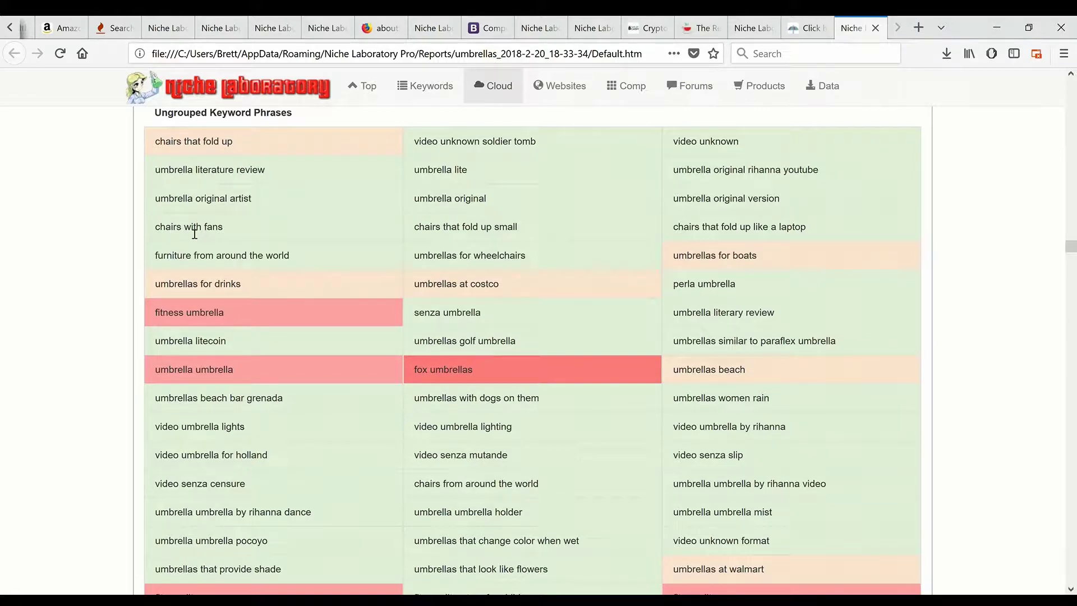
{"action": "scroll", "coordinate": [356, 240], "scroll_direction": "down", "scroll_amount": 3}
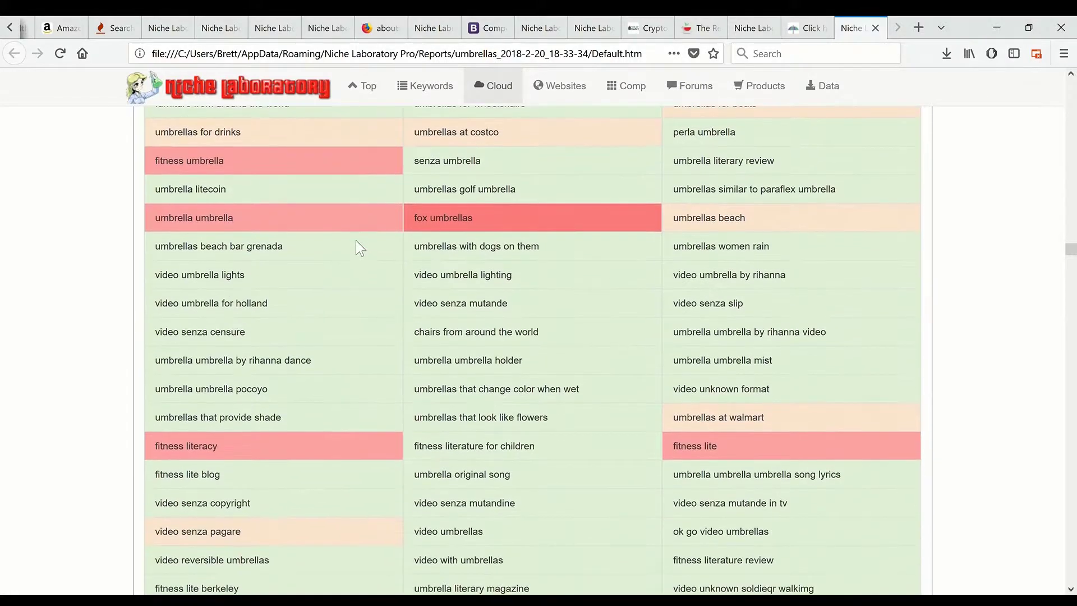
{"action": "scroll", "coordinate": [355, 240], "scroll_direction": "down", "scroll_amount": 1}
{"action": "scroll", "coordinate": [355, 240], "scroll_direction": "down", "scroll_amount": 3}
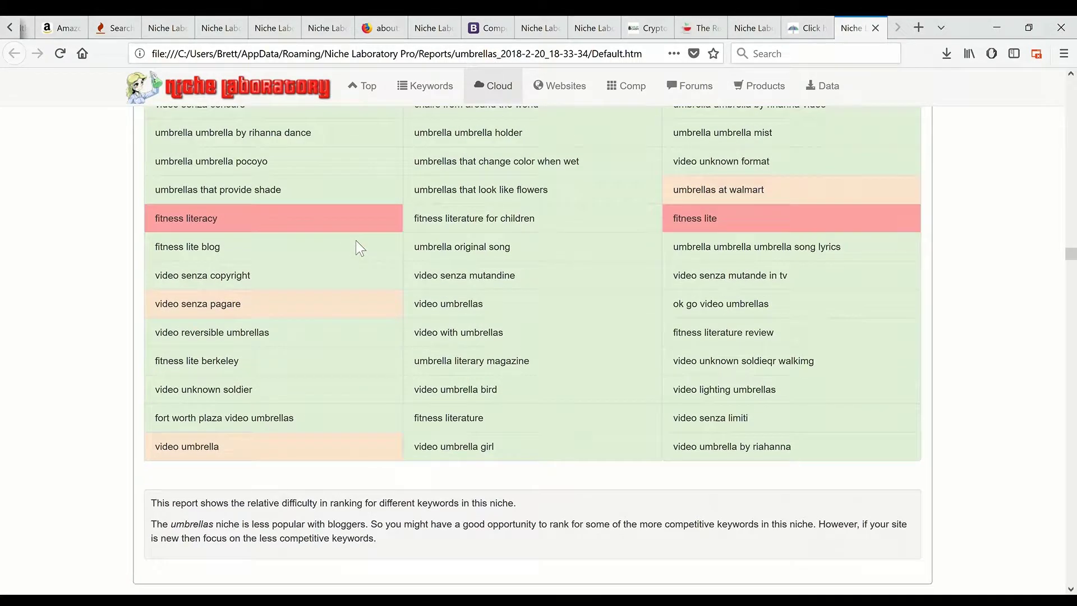
Step: Skim the Top Ranking Websites for umbrellas, covering the website URLs, titles, descriptions and keywords
{"action": "scroll", "coordinate": [356, 240], "scroll_direction": "down", "scroll_amount": 3}
{"action": "scroll", "coordinate": [356, 241], "scroll_direction": "down", "scroll_amount": 6}
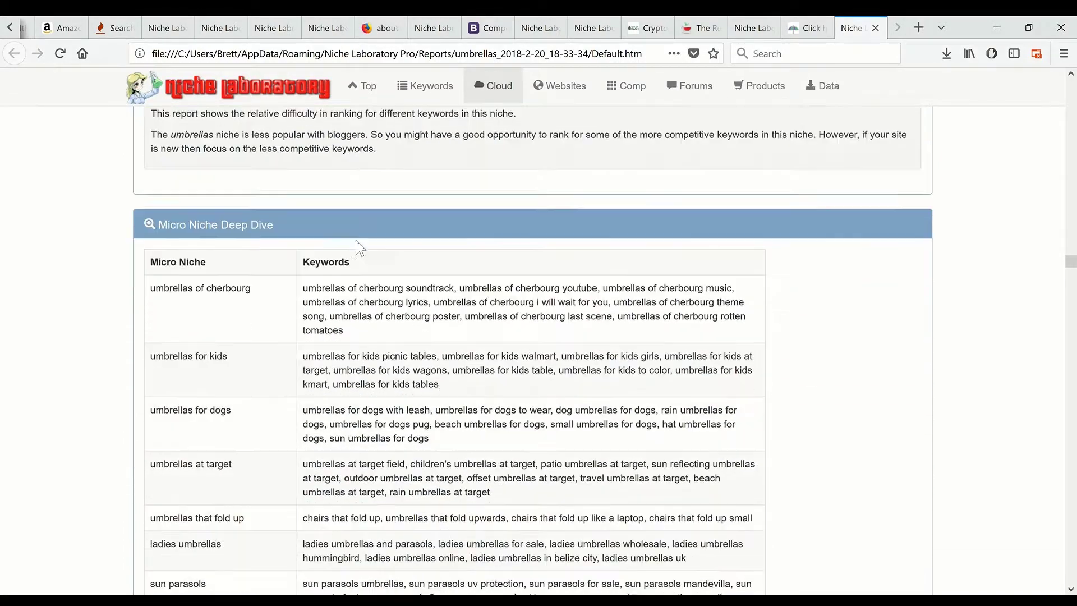
{"action": "scroll", "coordinate": [362, 246], "scroll_direction": "down", "scroll_amount": 10}
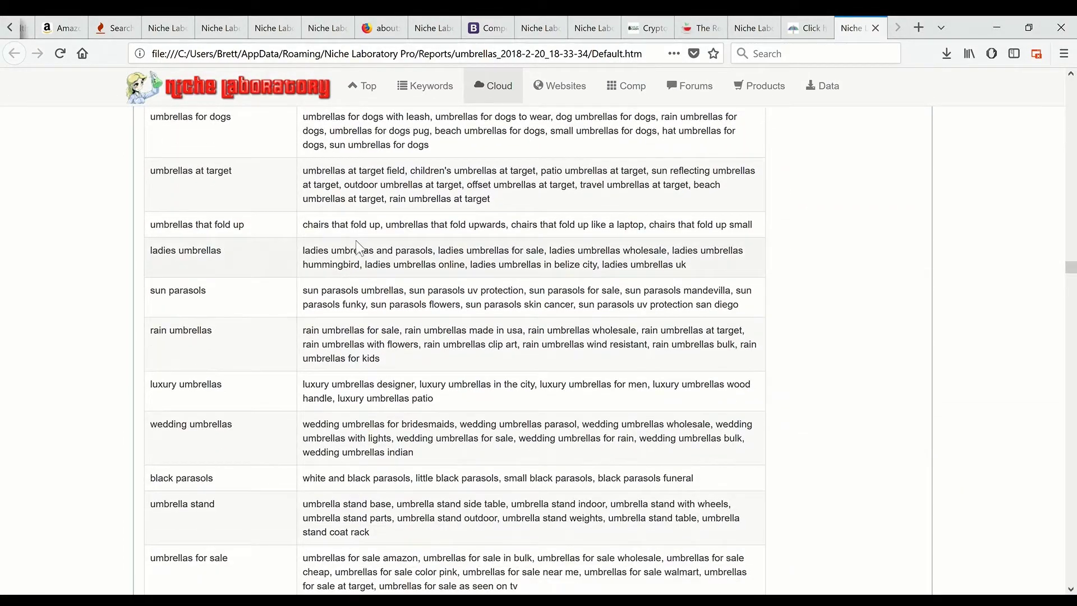
{"action": "scroll", "coordinate": [356, 241], "scroll_direction": "down", "scroll_amount": 15}
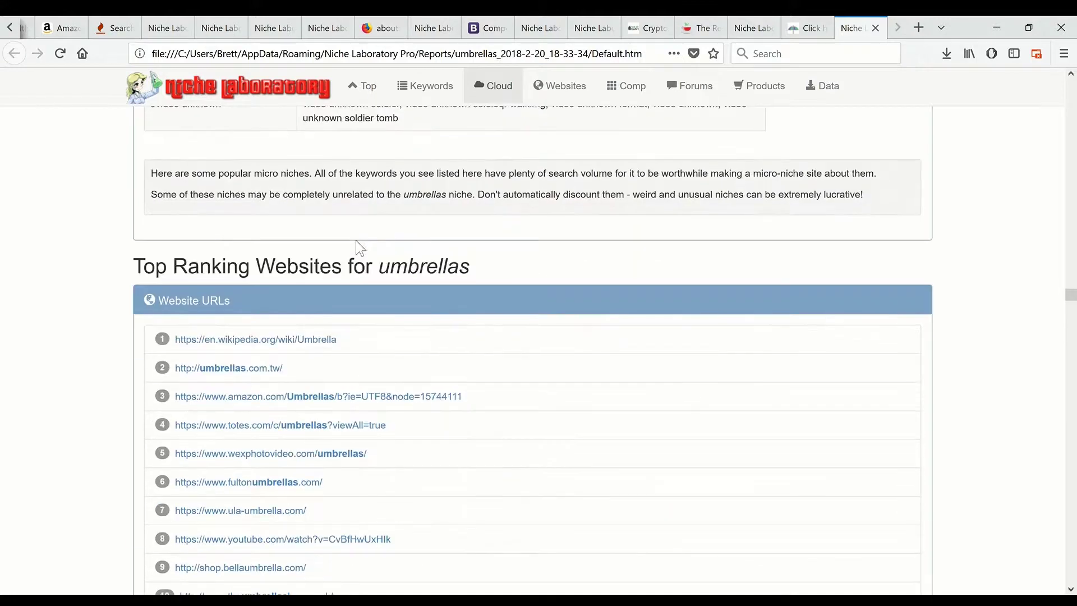
{"action": "scroll", "coordinate": [622, 242], "scroll_direction": "down", "scroll_amount": 5}
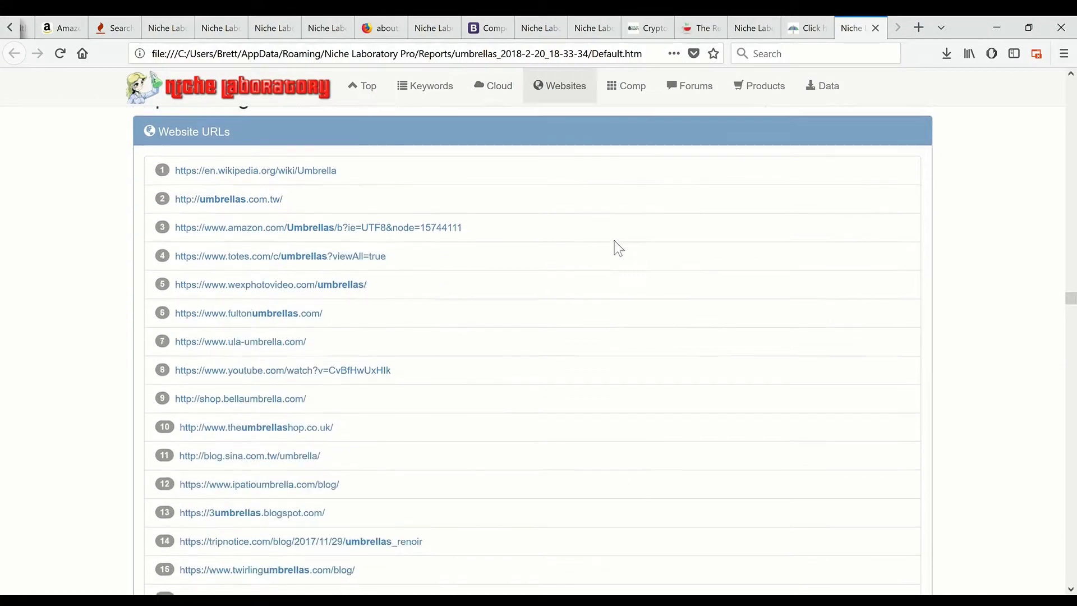
{"action": "scroll", "coordinate": [561, 267], "scroll_direction": "down", "scroll_amount": 10}
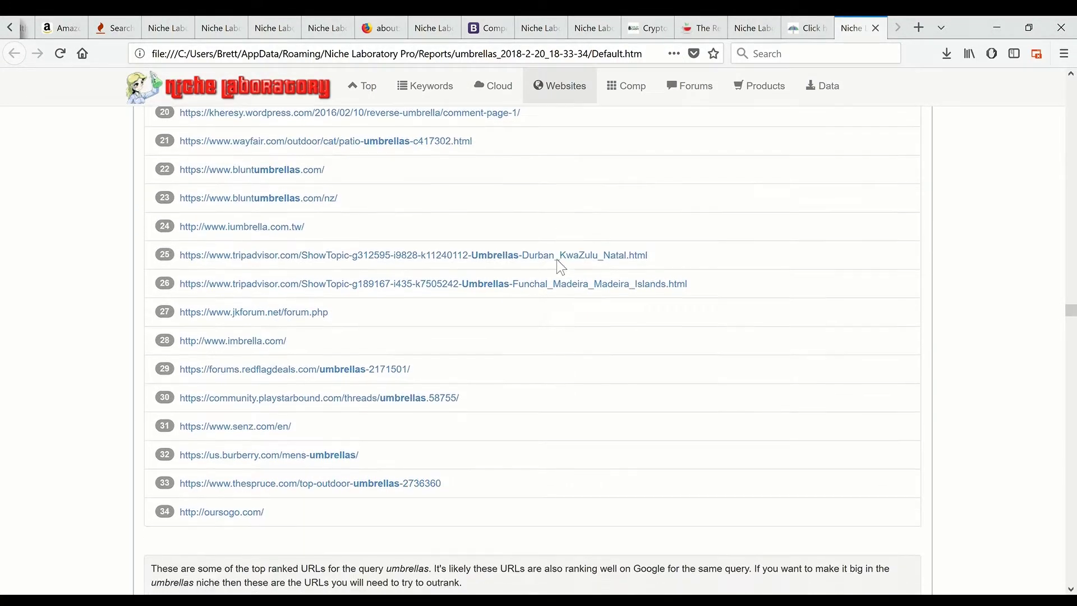
{"action": "scroll", "coordinate": [561, 267], "scroll_direction": "down", "scroll_amount": 13}
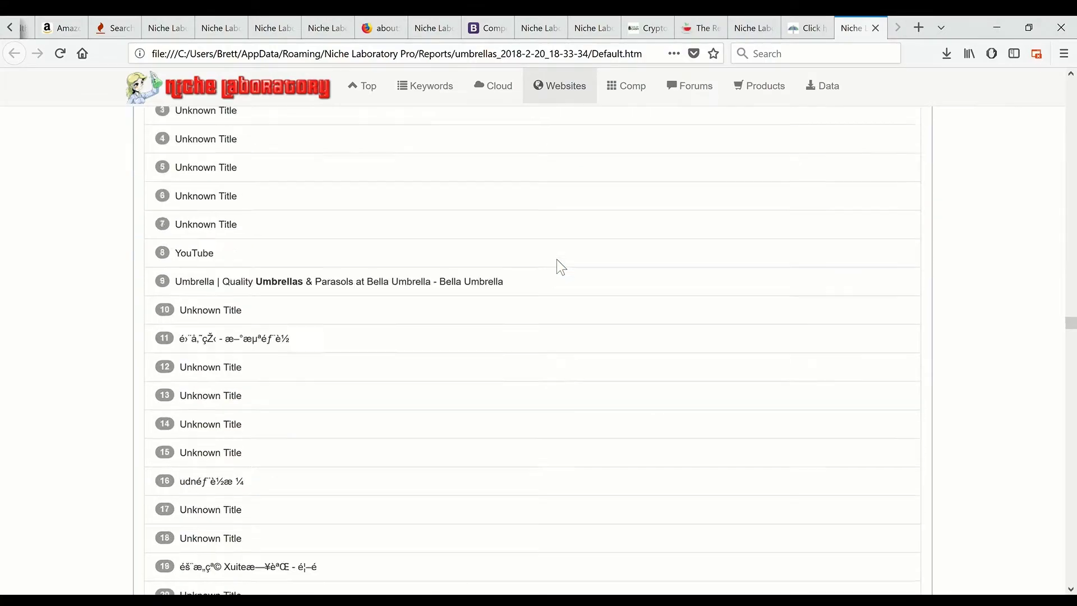
{"action": "scroll", "coordinate": [561, 267], "scroll_direction": "down", "scroll_amount": 20}
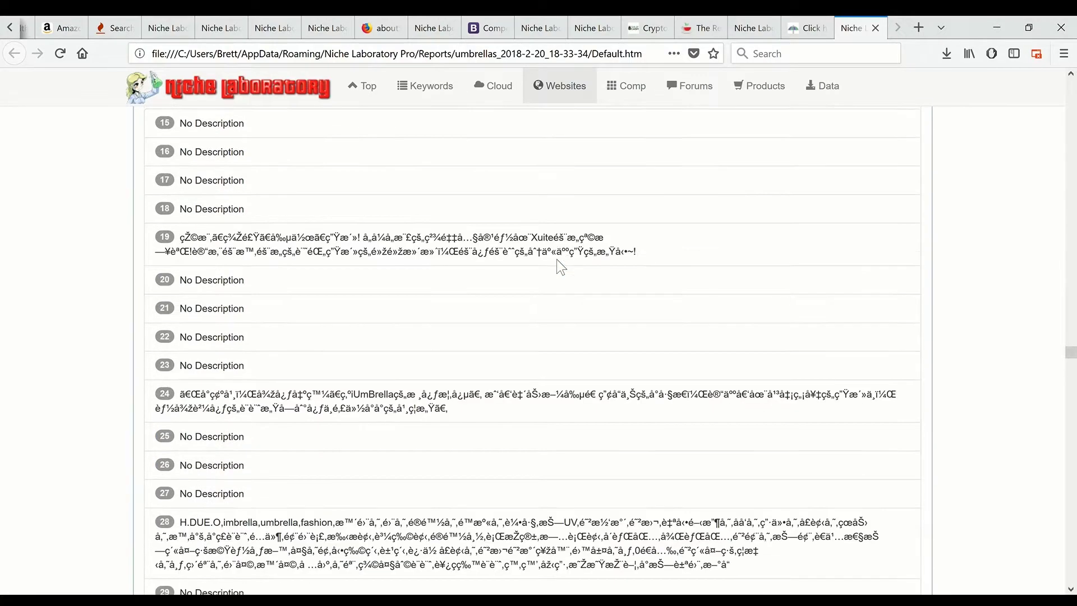
{"action": "scroll", "coordinate": [561, 266], "scroll_direction": "down", "scroll_amount": 18}
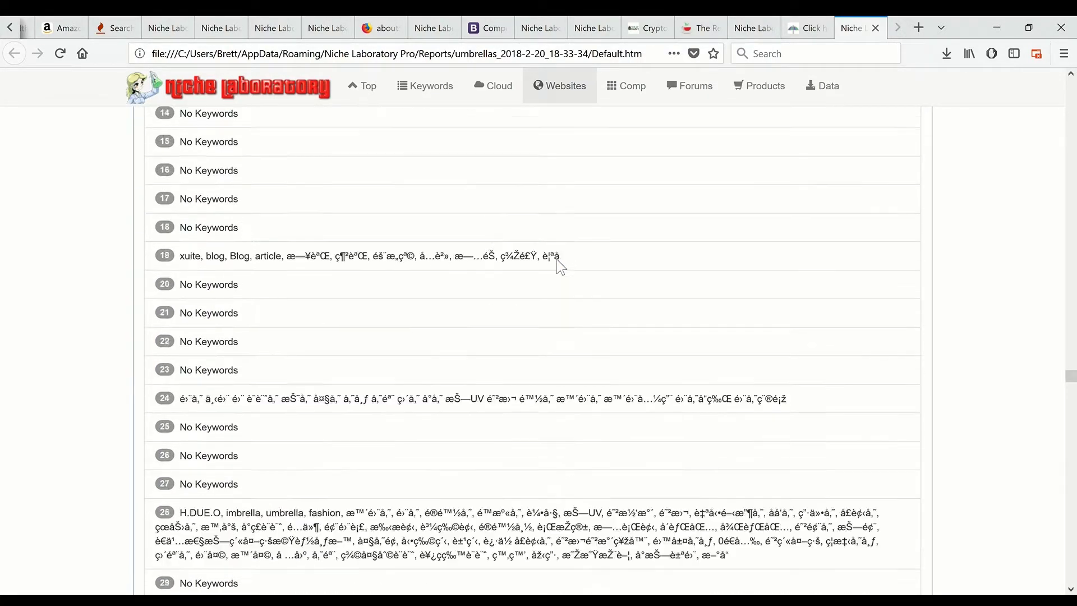
Step: Examine the Website Competition Matrix for umbrellas, comparing the SEO, social popularity and difficulty marks of all listed URLs with the legend
{"action": "scroll", "coordinate": [560, 267], "scroll_direction": "down", "scroll_amount": 13}
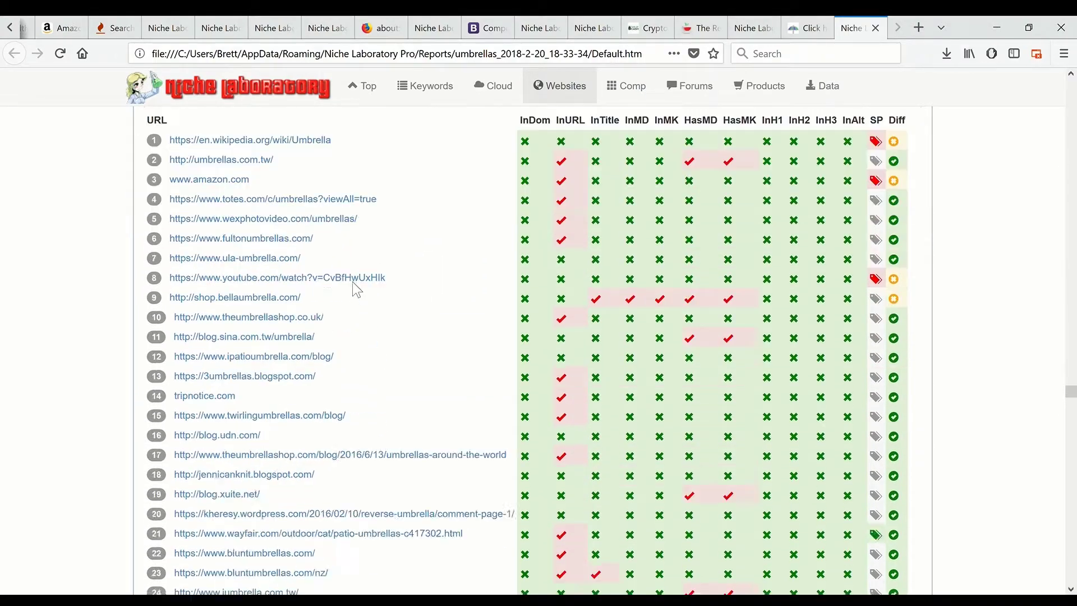
{"action": "scroll", "coordinate": [359, 289], "scroll_direction": "down", "scroll_amount": 3}
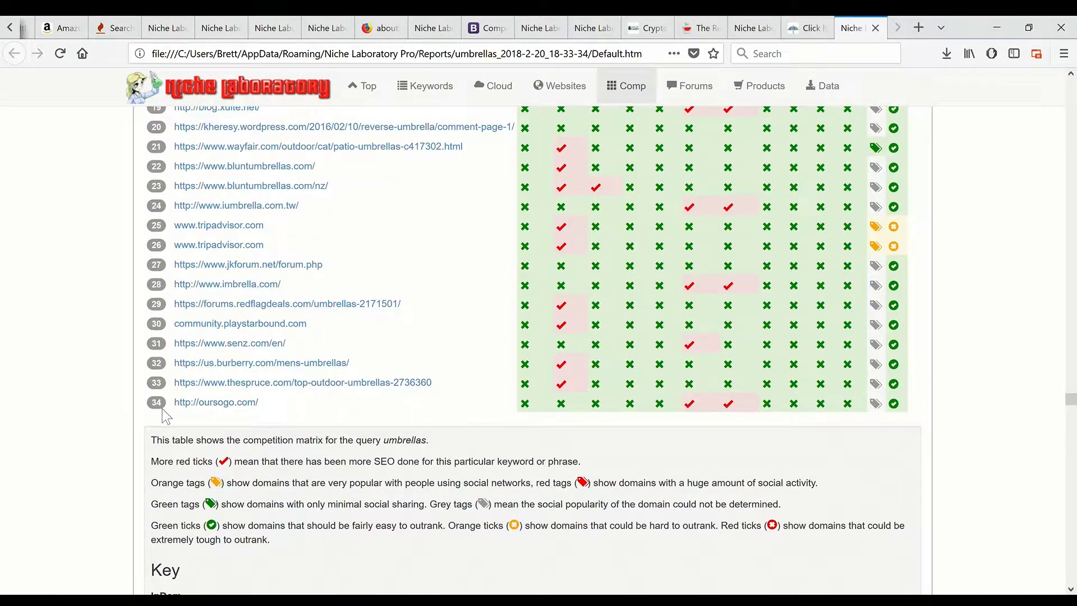
{"action": "scroll", "coordinate": [70, 326], "scroll_direction": "up", "scroll_amount": 8}
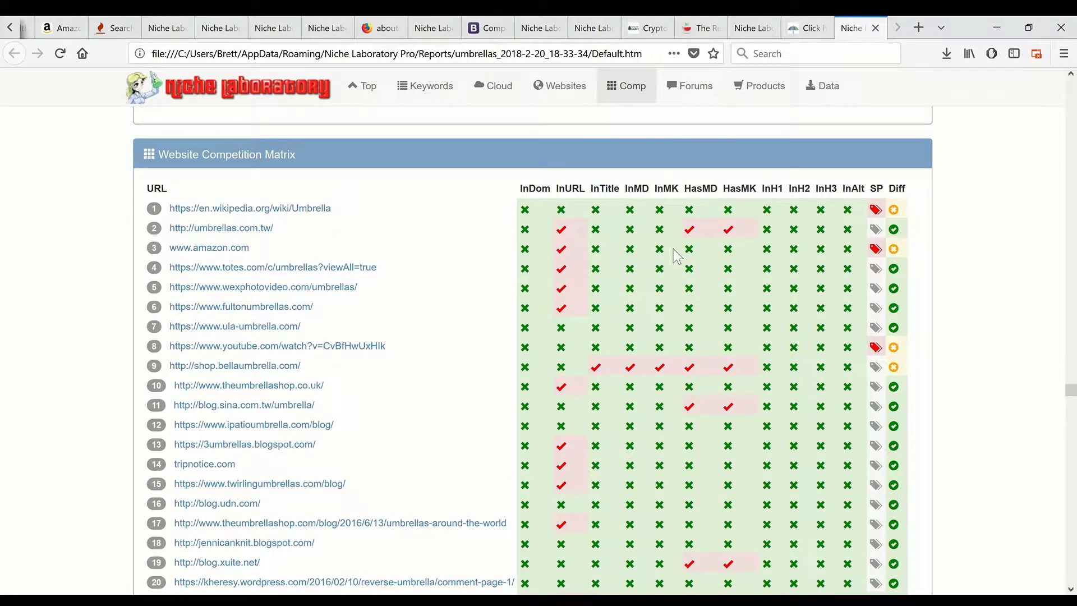
{"action": "scroll", "coordinate": [418, 244], "scroll_direction": "down", "scroll_amount": 2}
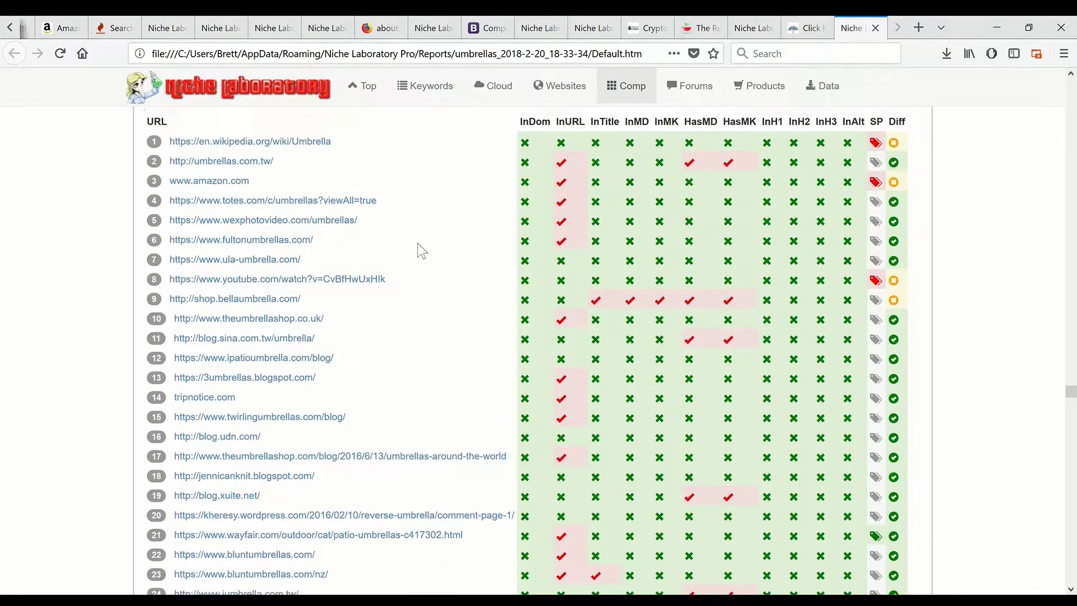
{"action": "scroll", "coordinate": [299, 140], "scroll_direction": "up", "scroll_amount": 2}
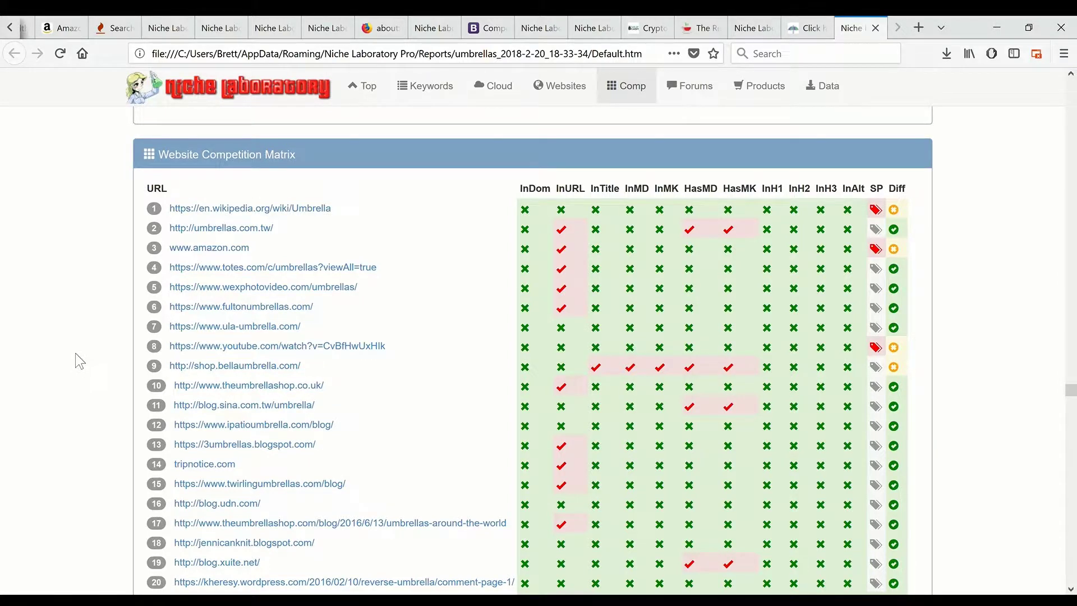
{"action": "scroll", "coordinate": [76, 350], "scroll_direction": "down", "scroll_amount": 6}
{"action": "scroll", "coordinate": [77, 350], "scroll_direction": "up", "scroll_amount": 6}
{"action": "scroll", "coordinate": [77, 349], "scroll_direction": "down", "scroll_amount": 6}
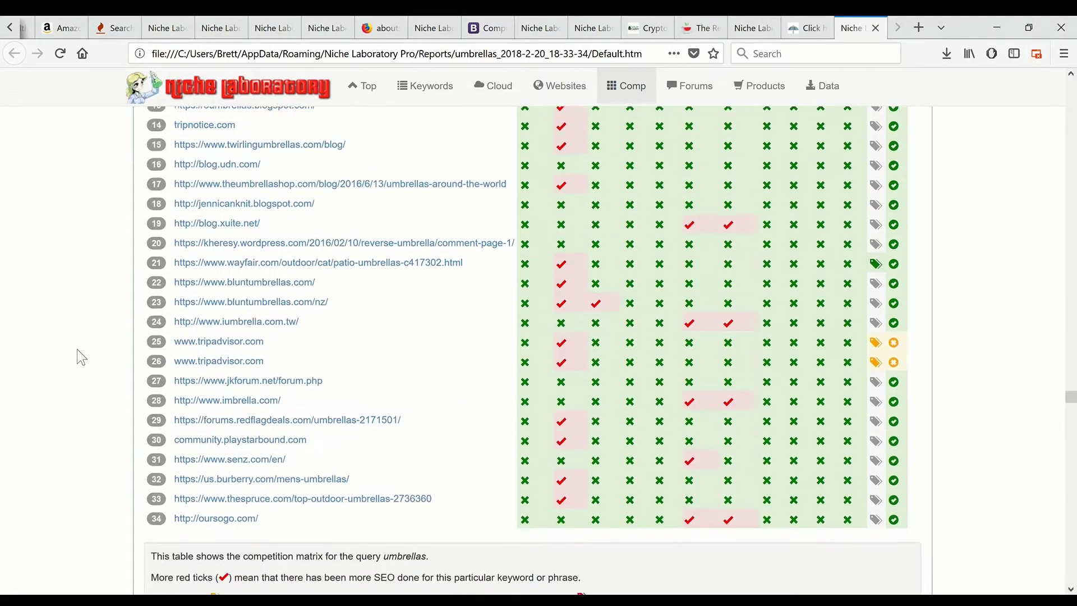
{"action": "scroll", "coordinate": [76, 349], "scroll_direction": "up", "scroll_amount": 6}
{"action": "scroll", "coordinate": [76, 349], "scroll_direction": "down", "scroll_amount": 6}
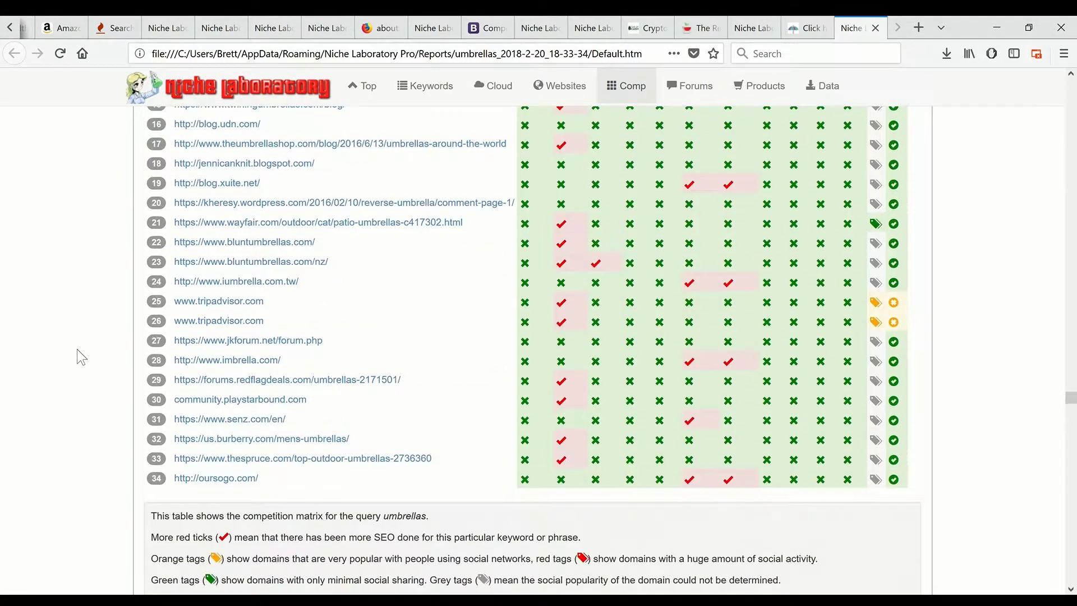
{"action": "scroll", "coordinate": [517, 268], "scroll_direction": "up", "scroll_amount": 8}
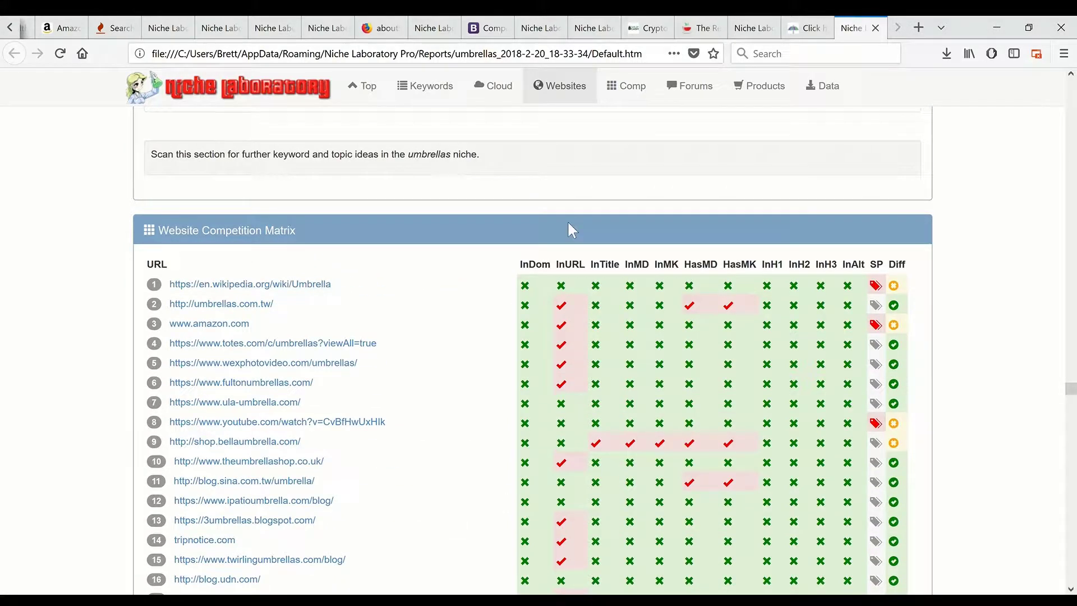
Step: Recheck the Diff column against the SEO tick columns of the Website Competition Matrix to judge how easily the listed sites could be outranked
{"action": "scroll", "coordinate": [567, 220], "scroll_direction": "down", "scroll_amount": 3}
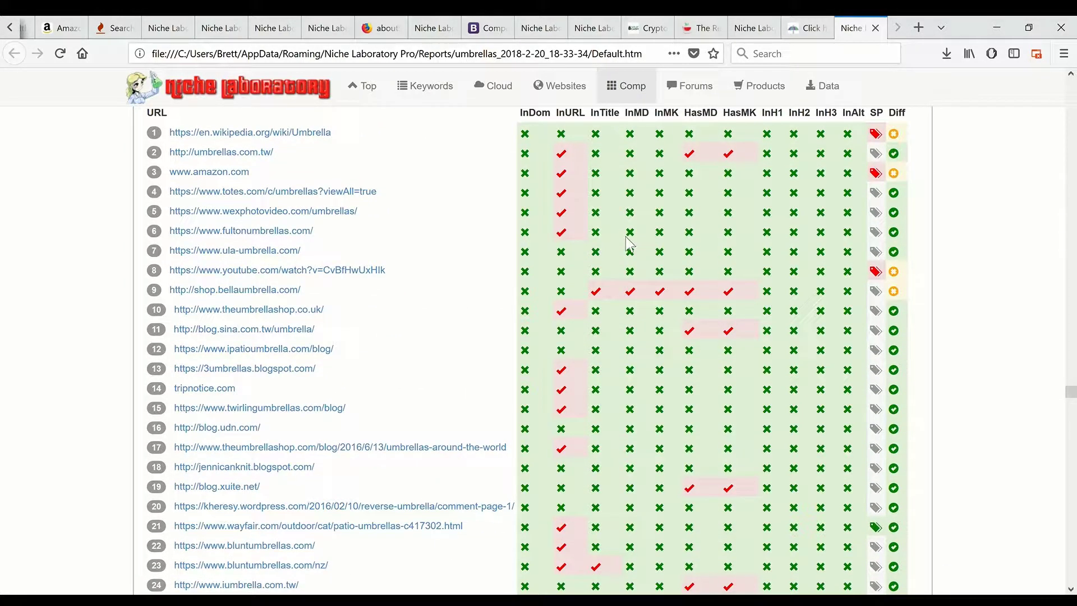
{"action": "scroll", "coordinate": [628, 242], "scroll_direction": "up", "scroll_amount": 1}
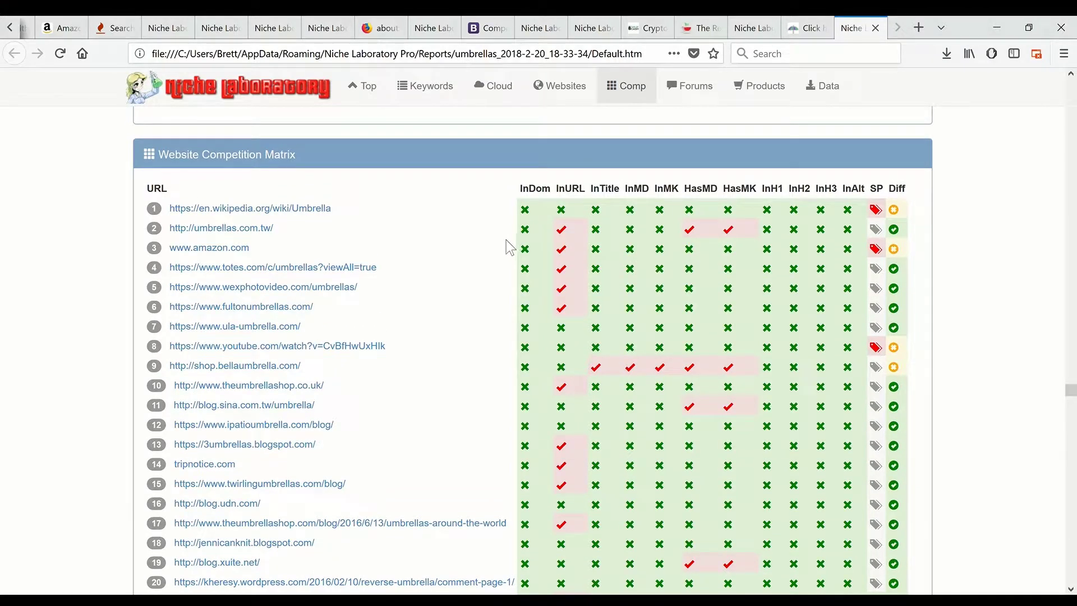
{"action": "scroll", "coordinate": [456, 241], "scroll_direction": "down", "scroll_amount": 1}
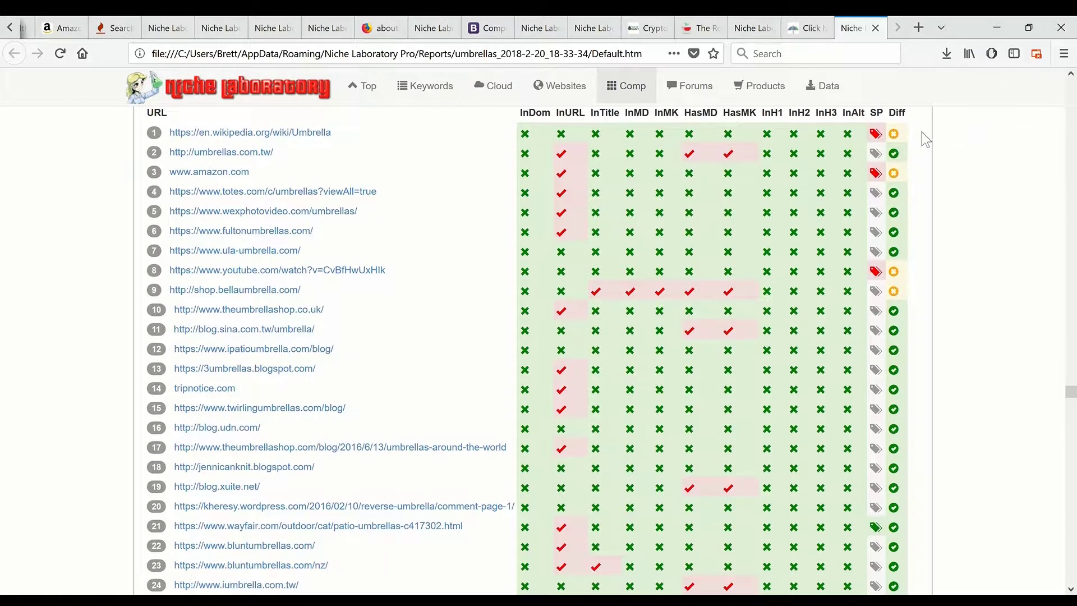
{"action": "scroll", "coordinate": [892, 250], "scroll_direction": "down", "scroll_amount": 3}
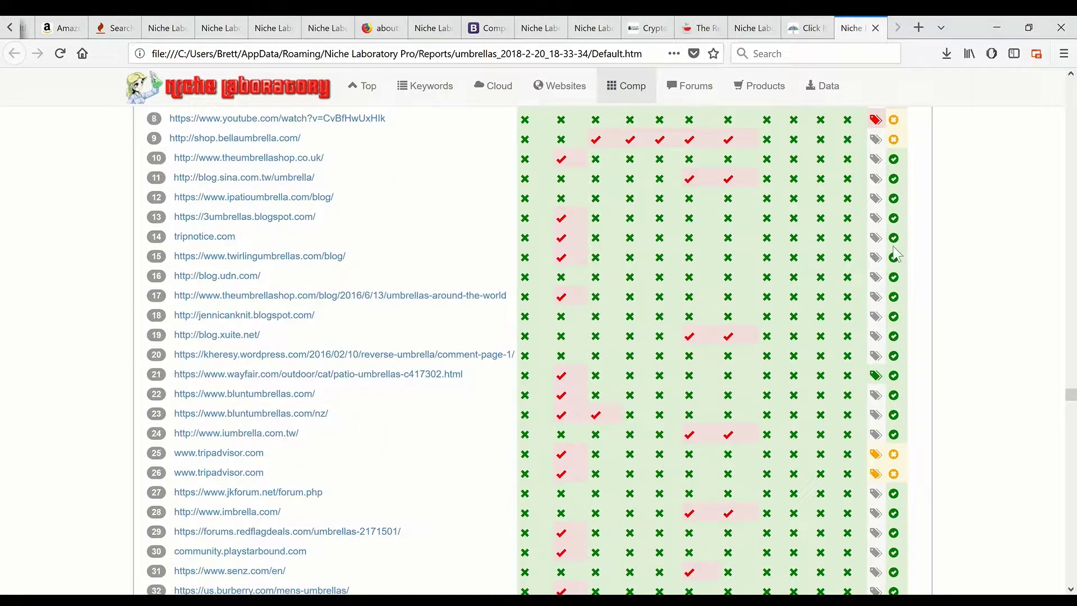
{"action": "scroll", "coordinate": [895, 251], "scroll_direction": "down", "scroll_amount": 2}
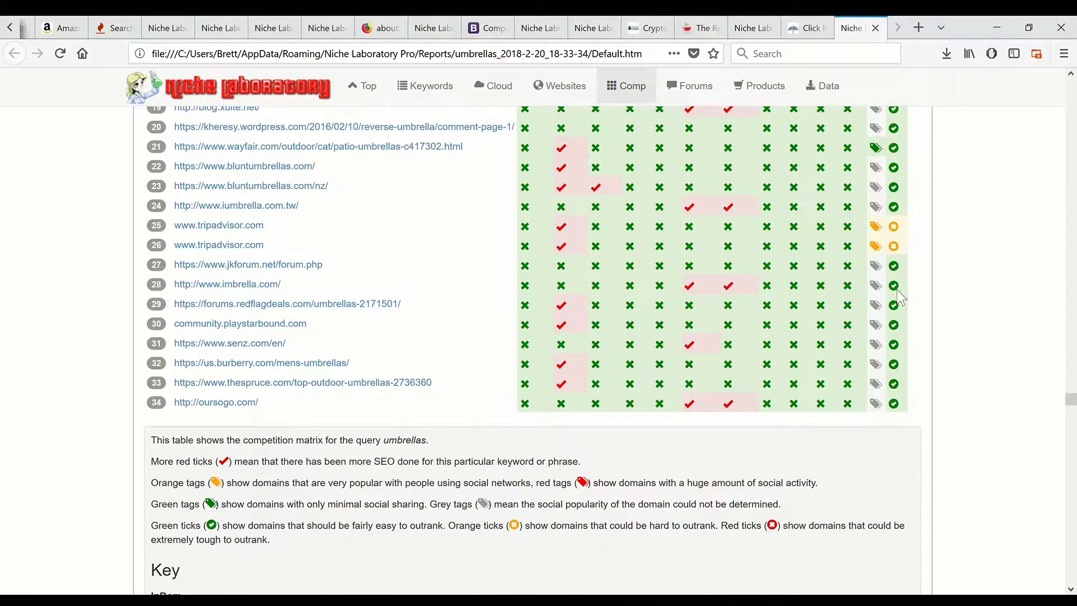
{"action": "scroll", "coordinate": [642, 215], "scroll_direction": "up", "scroll_amount": 5}
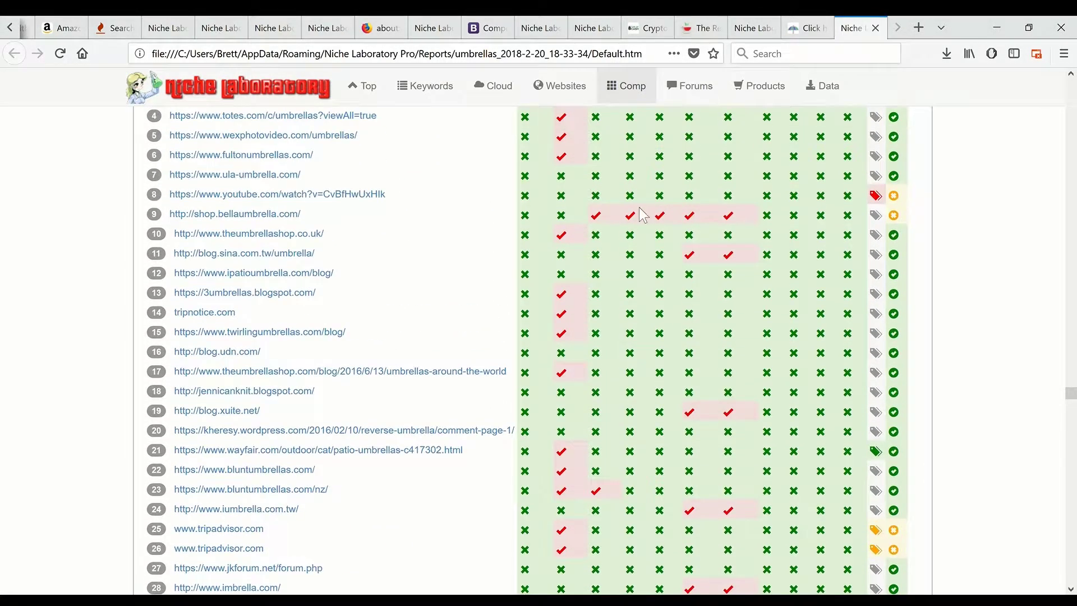
{"action": "scroll", "coordinate": [642, 215], "scroll_direction": "up", "scroll_amount": 3}
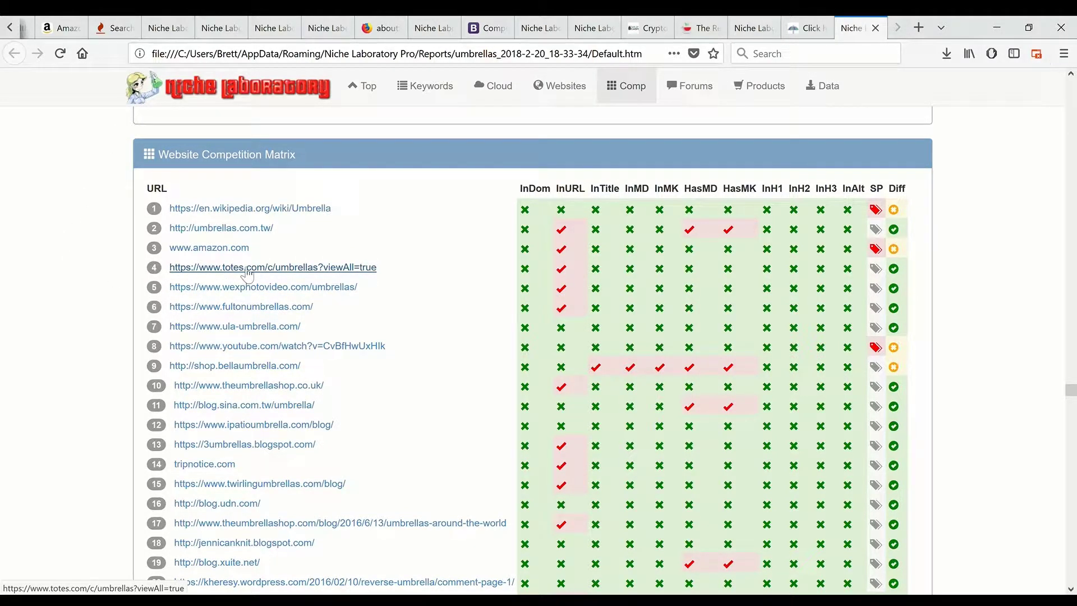
Step: Go through the competing URLs in the matrix, from Wikipedia to oursogo.com, to see what kinds of sites rank for umbrellas
{"action": "scroll", "coordinate": [393, 258], "scroll_direction": "down", "scroll_amount": 2}
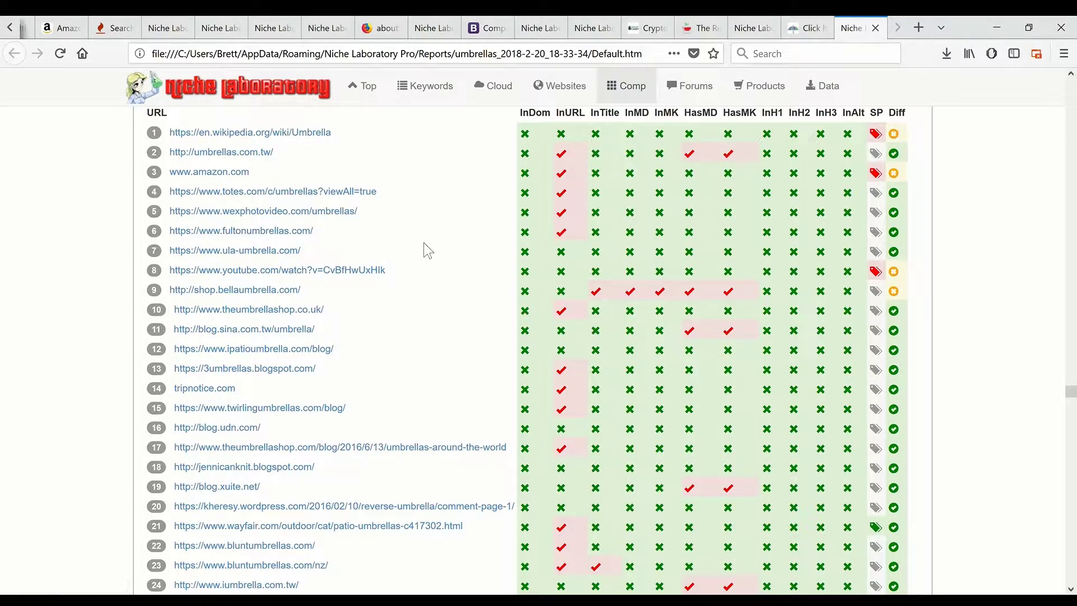
{"action": "scroll", "coordinate": [423, 242], "scroll_direction": "down", "scroll_amount": 2}
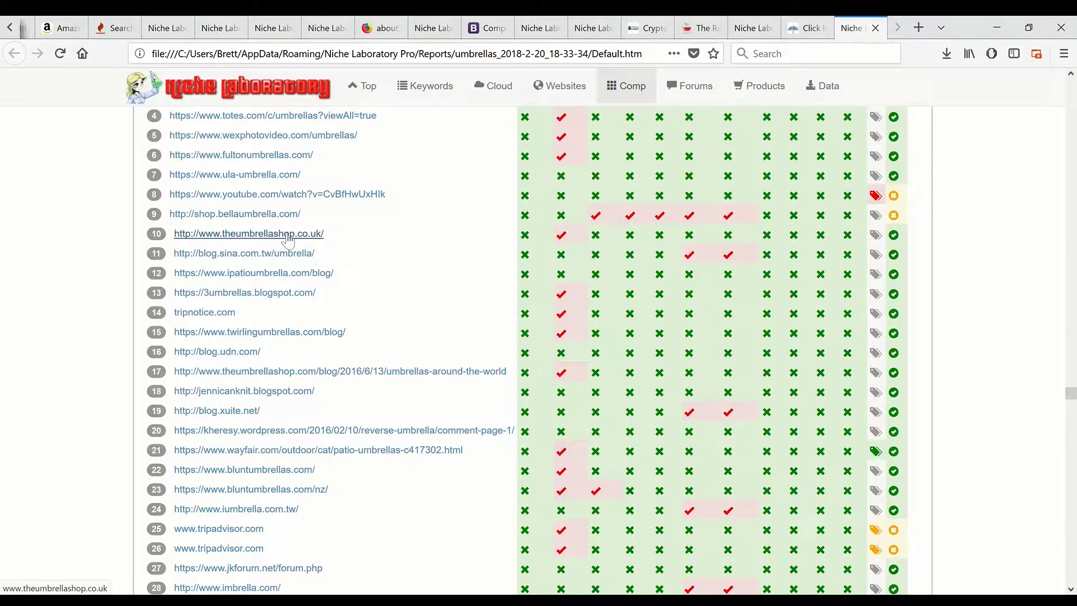
{"action": "scroll", "coordinate": [373, 247], "scroll_direction": "down", "scroll_amount": 2}
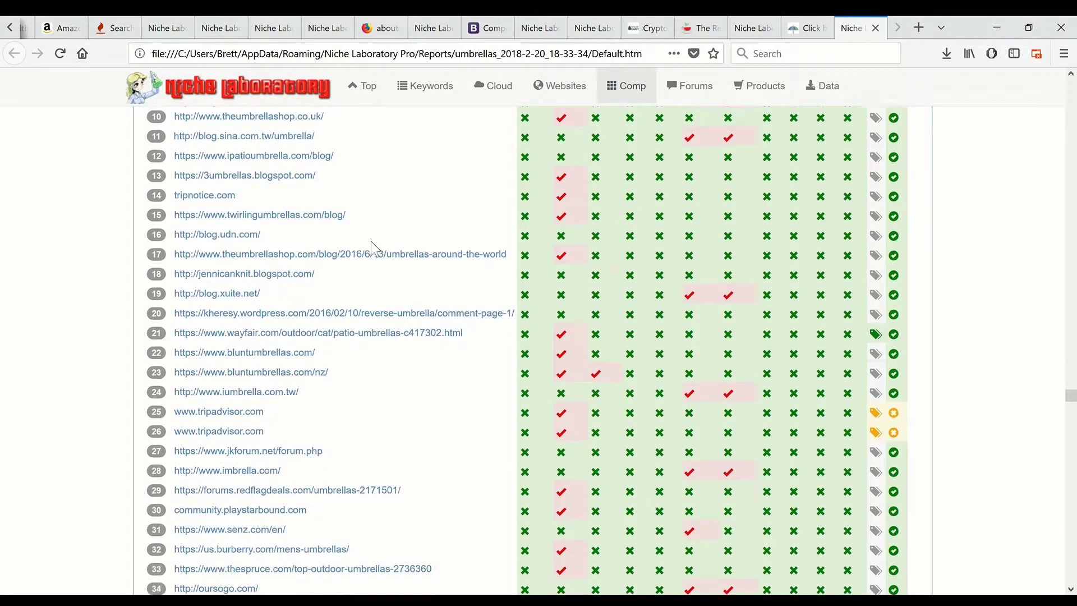
{"action": "scroll", "coordinate": [373, 248], "scroll_direction": "down", "scroll_amount": 2}
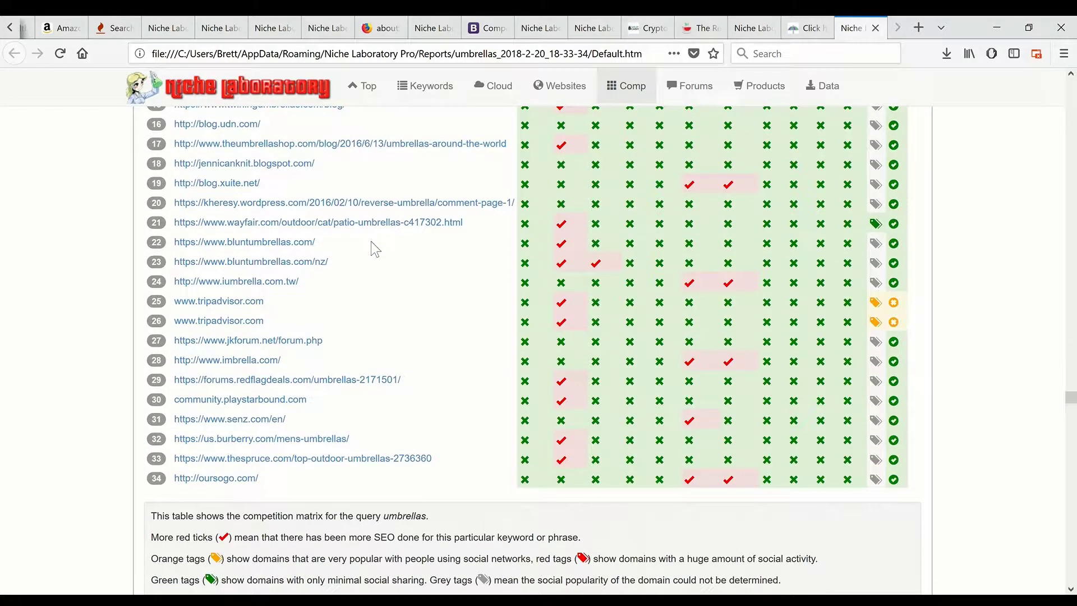
{"action": "scroll", "coordinate": [372, 247], "scroll_direction": "down", "scroll_amount": 1}
{"action": "scroll", "coordinate": [373, 247], "scroll_direction": "up", "scroll_amount": 3}
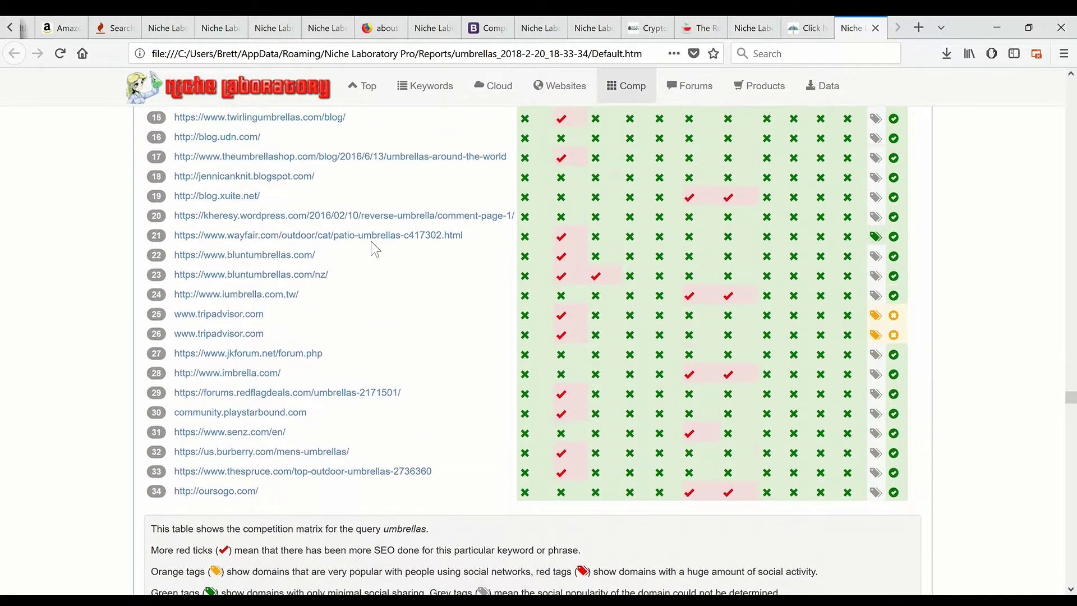
{"action": "scroll", "coordinate": [372, 247], "scroll_direction": "down", "scroll_amount": 3}
{"action": "scroll", "coordinate": [375, 249], "scroll_direction": "up", "scroll_amount": 3}
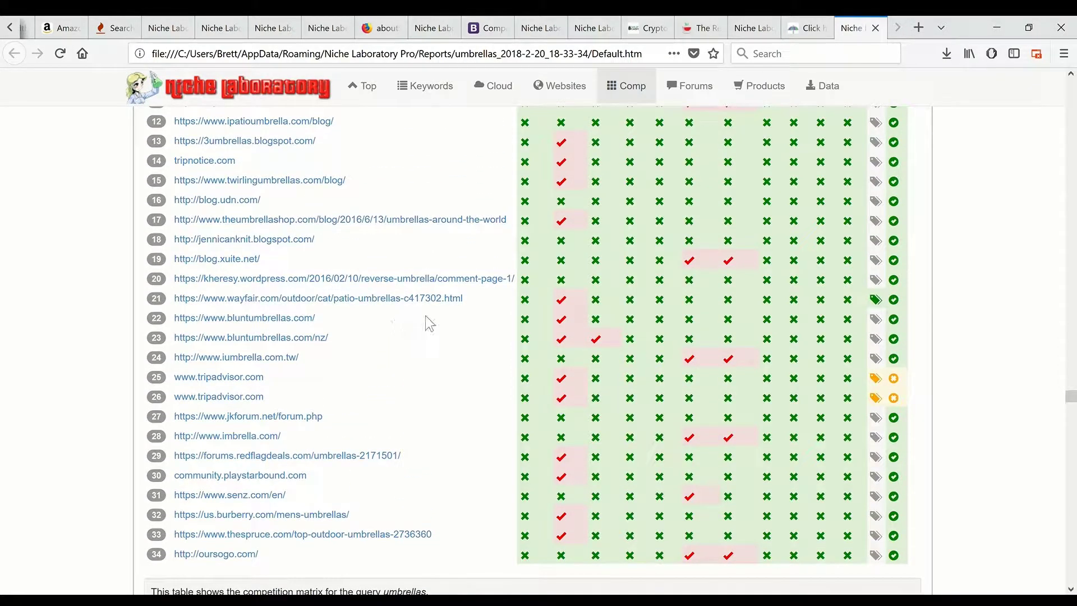
{"action": "scroll", "coordinate": [415, 323], "scroll_direction": "down", "scroll_amount": 2}
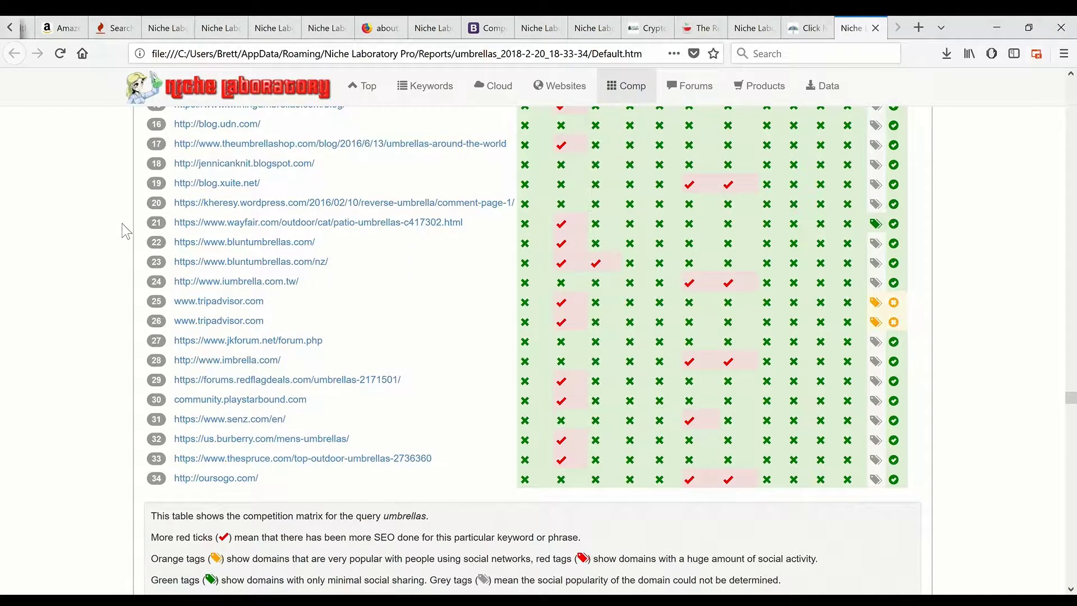
{"action": "scroll", "coordinate": [373, 250], "scroll_direction": "down", "scroll_amount": 2}
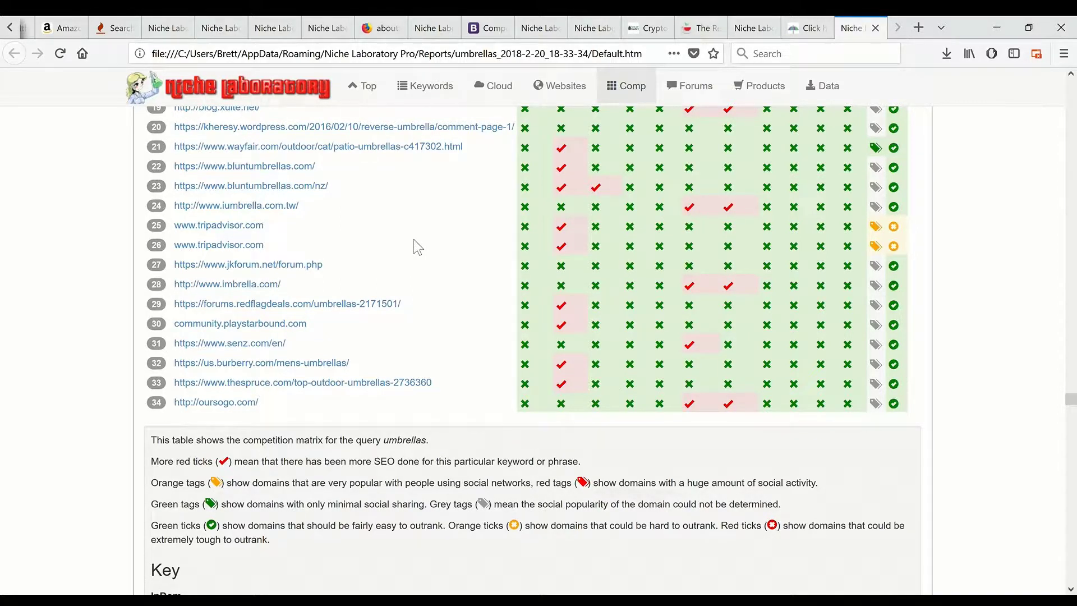
Step: Read the key to the matrix columns and check the Estimated SEO Difficulty Score for umbrellas against the competing sites
{"action": "scroll", "coordinate": [414, 240], "scroll_direction": "down", "scroll_amount": 8}
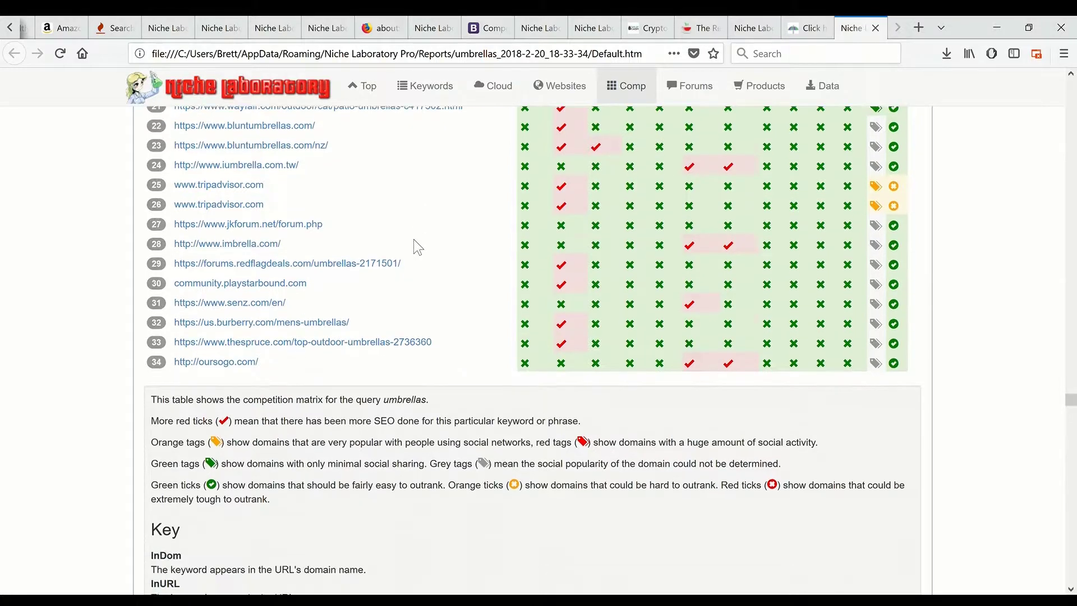
{"action": "scroll", "coordinate": [414, 240], "scroll_direction": "down", "scroll_amount": 7}
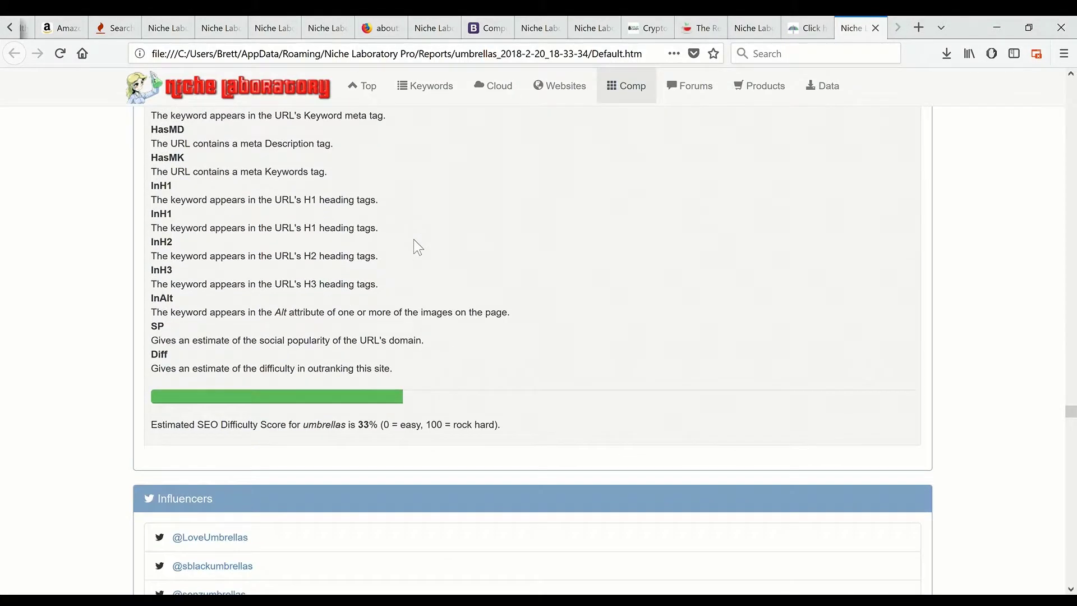
{"action": "scroll", "coordinate": [413, 245], "scroll_direction": "up", "scroll_amount": 4}
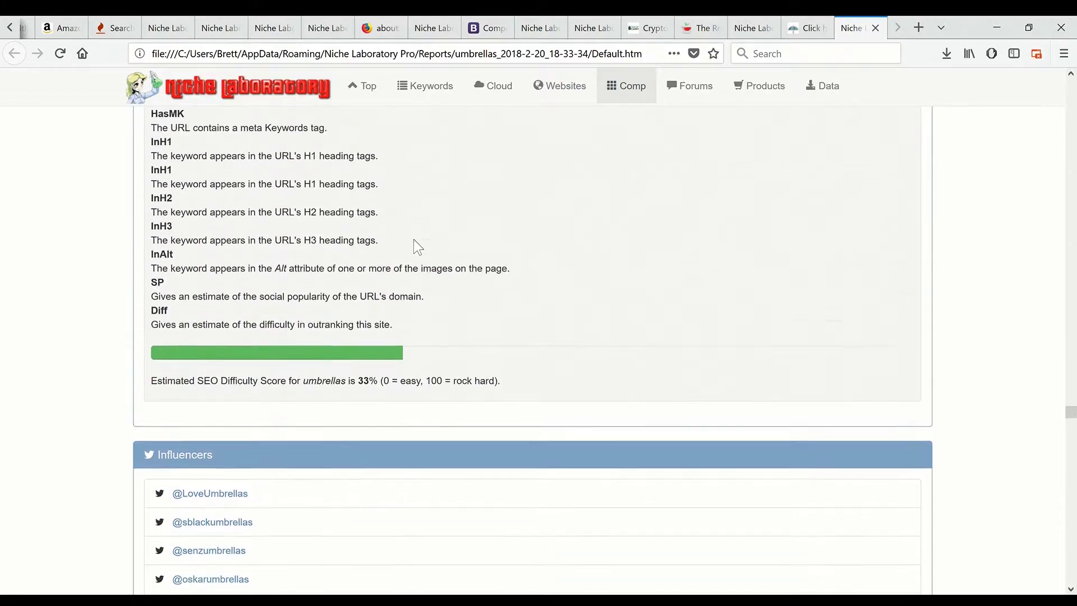
{"action": "scroll", "coordinate": [347, 235], "scroll_direction": "down", "scroll_amount": 1}
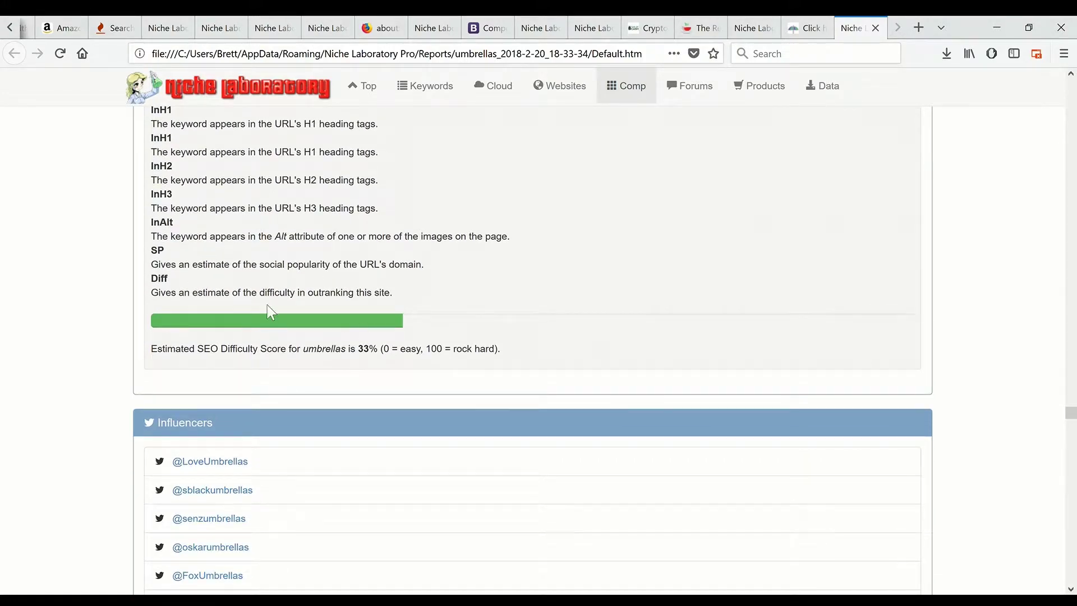
{"action": "scroll", "coordinate": [342, 371], "scroll_direction": "up", "scroll_amount": 10}
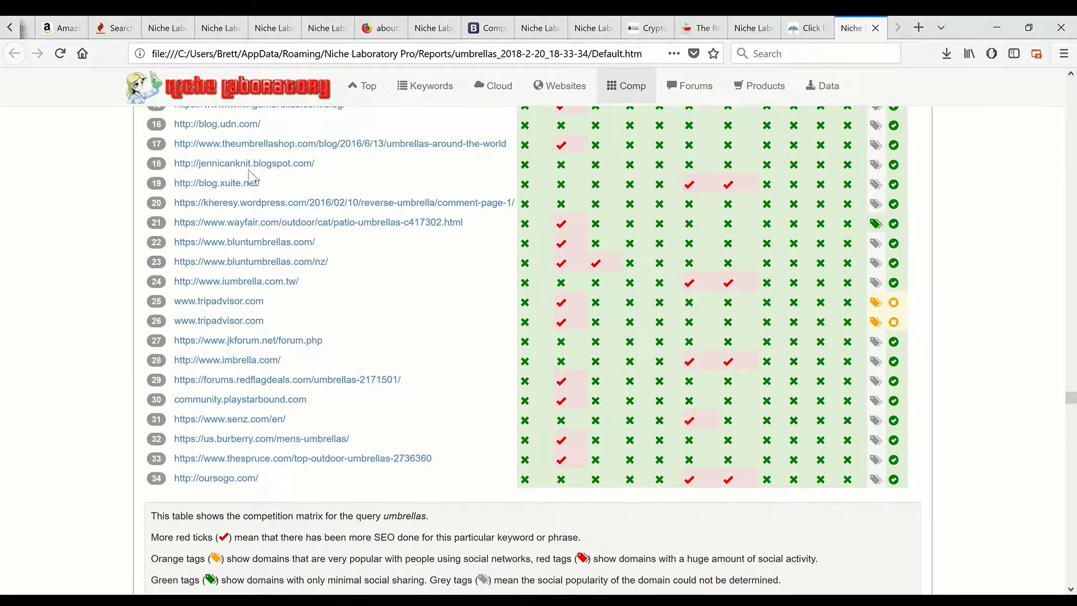
{"action": "scroll", "coordinate": [331, 293], "scroll_direction": "down", "scroll_amount": 5}
{"action": "scroll", "coordinate": [334, 295], "scroll_direction": "down", "scroll_amount": 8}
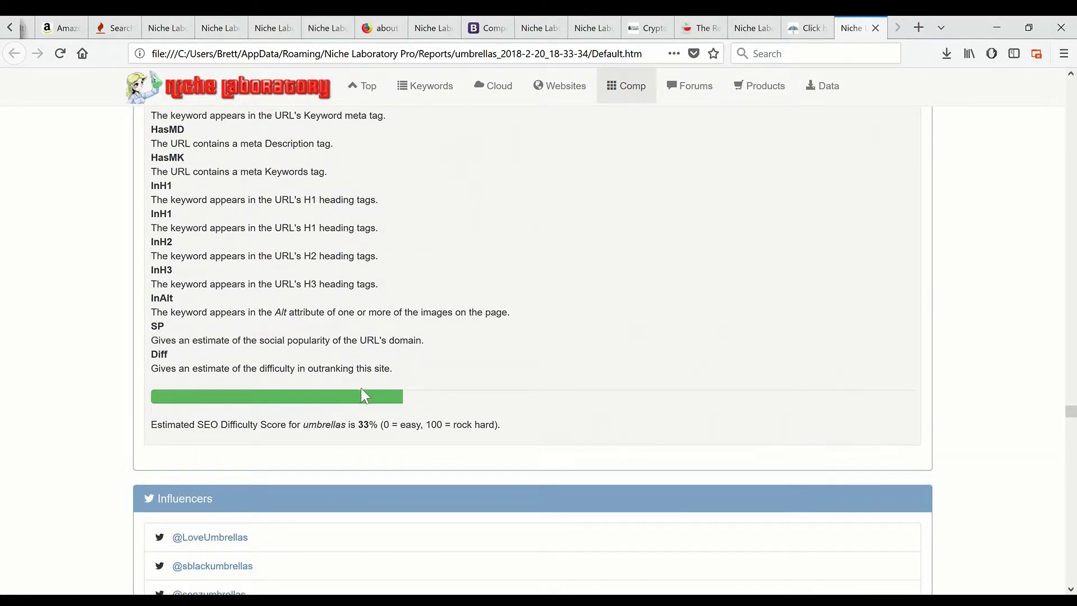
{"action": "scroll", "coordinate": [483, 370], "scroll_direction": "down", "scroll_amount": 1}
{"action": "scroll", "coordinate": [461, 329], "scroll_direction": "down", "scroll_amount": 2}
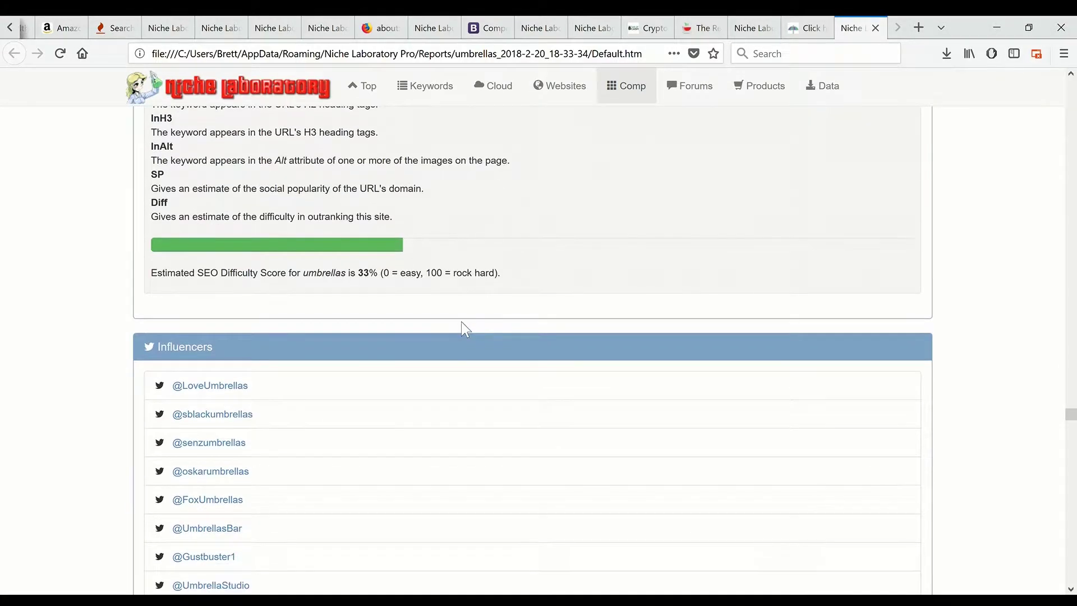
Step: Skim the Influencers list of Twitter and Instagram accounts, and read the notes on influential users and popular hashtags below it
{"action": "scroll", "coordinate": [461, 328], "scroll_direction": "down", "scroll_amount": 3}
{"action": "scroll", "coordinate": [446, 331], "scroll_direction": "down", "scroll_amount": 3}
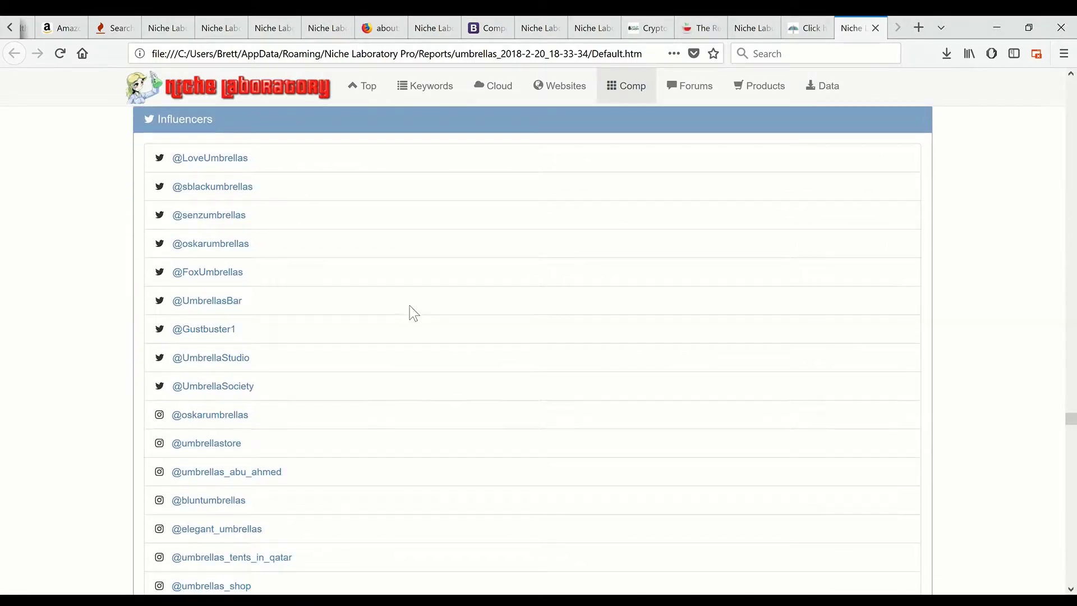
{"action": "scroll", "coordinate": [336, 275], "scroll_direction": "down", "scroll_amount": 5}
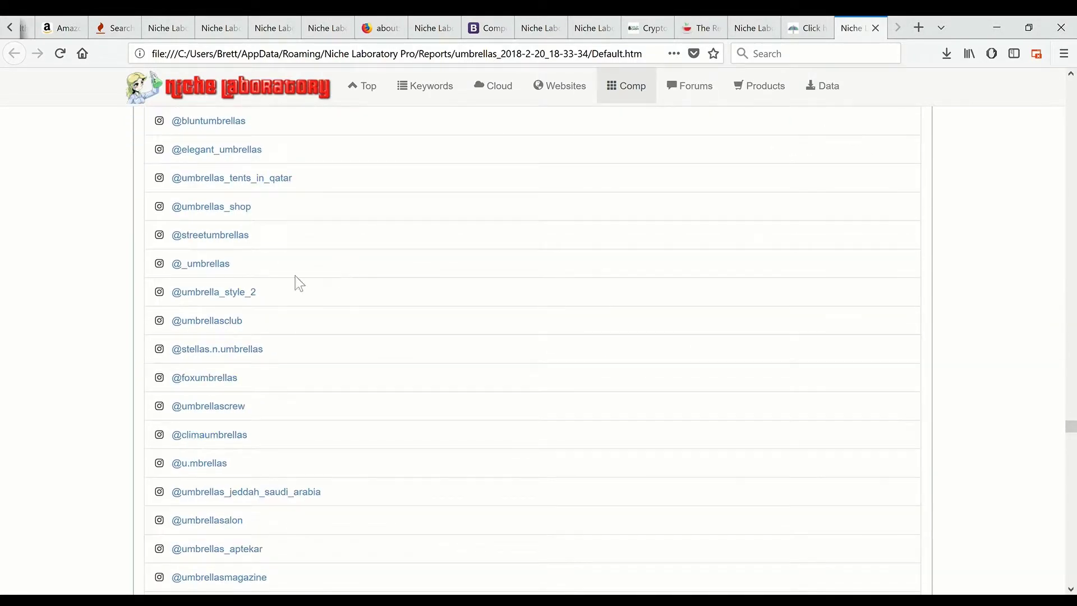
{"action": "scroll", "coordinate": [325, 283], "scroll_direction": "down", "scroll_amount": 1}
{"action": "scroll", "coordinate": [327, 284], "scroll_direction": "down", "scroll_amount": 1}
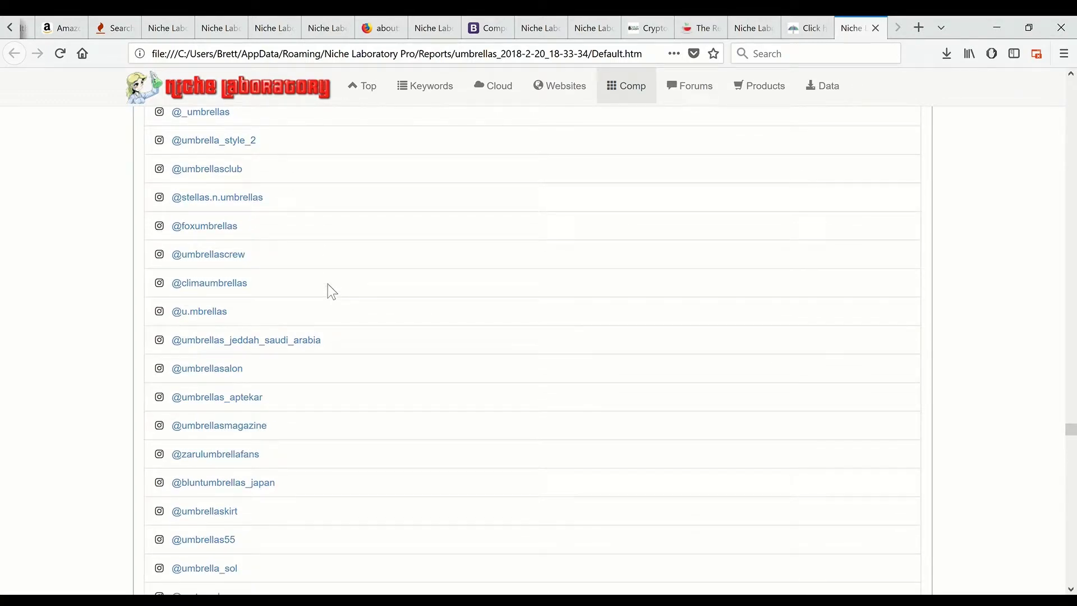
{"action": "scroll", "coordinate": [328, 283], "scroll_direction": "down", "scroll_amount": 4}
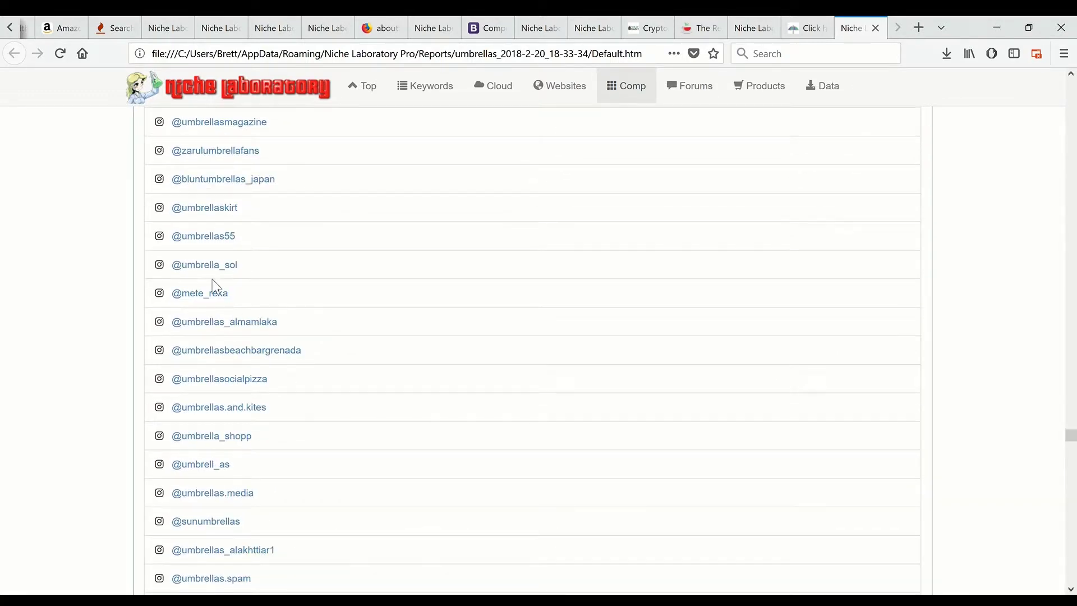
{"action": "scroll", "coordinate": [284, 286], "scroll_direction": "down", "scroll_amount": 9}
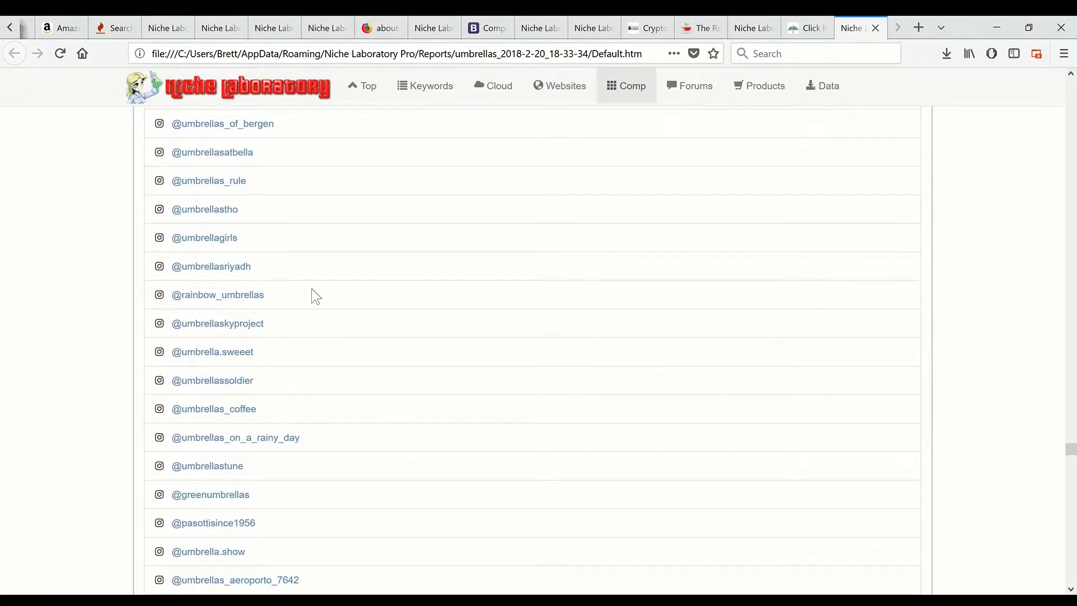
{"action": "scroll", "coordinate": [316, 296], "scroll_direction": "down", "scroll_amount": 5}
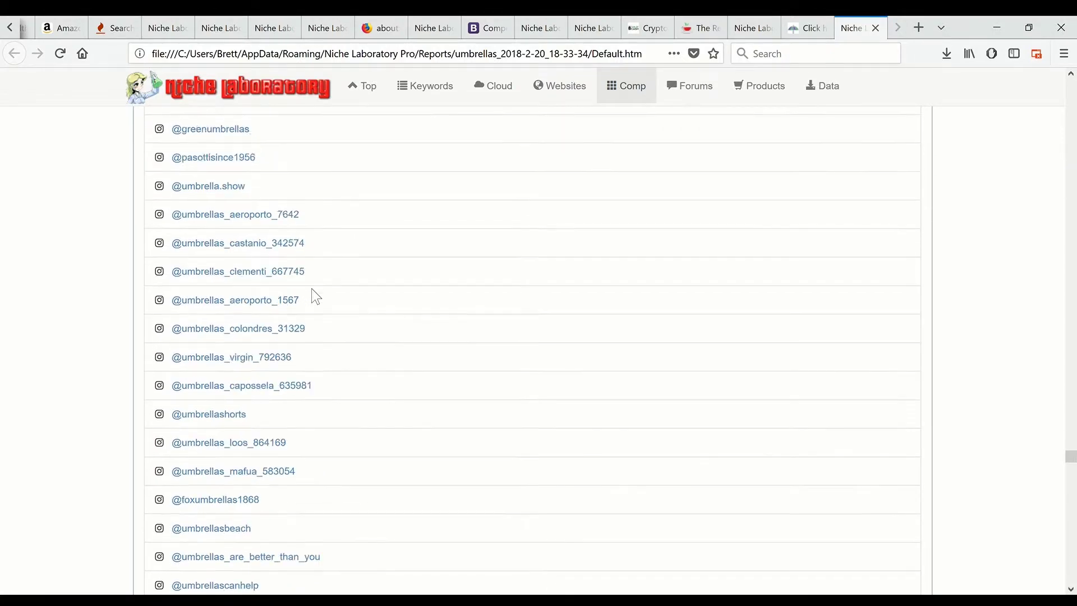
{"action": "scroll", "coordinate": [316, 296], "scroll_direction": "up", "scroll_amount": 2}
{"action": "scroll", "coordinate": [316, 296], "scroll_direction": "down", "scroll_amount": 10}
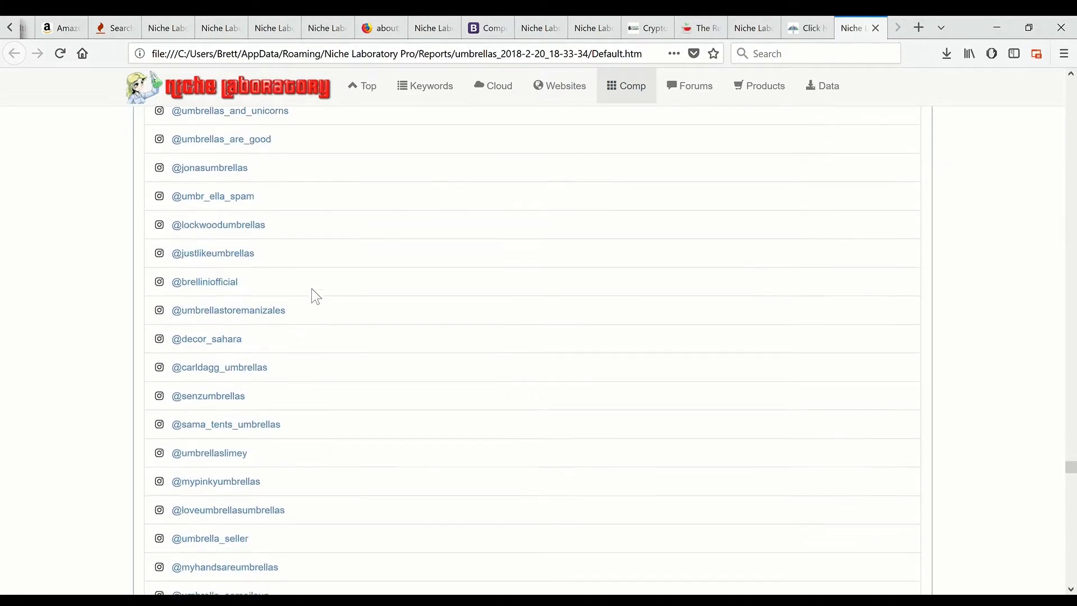
{"action": "scroll", "coordinate": [315, 296], "scroll_direction": "down", "scroll_amount": 4}
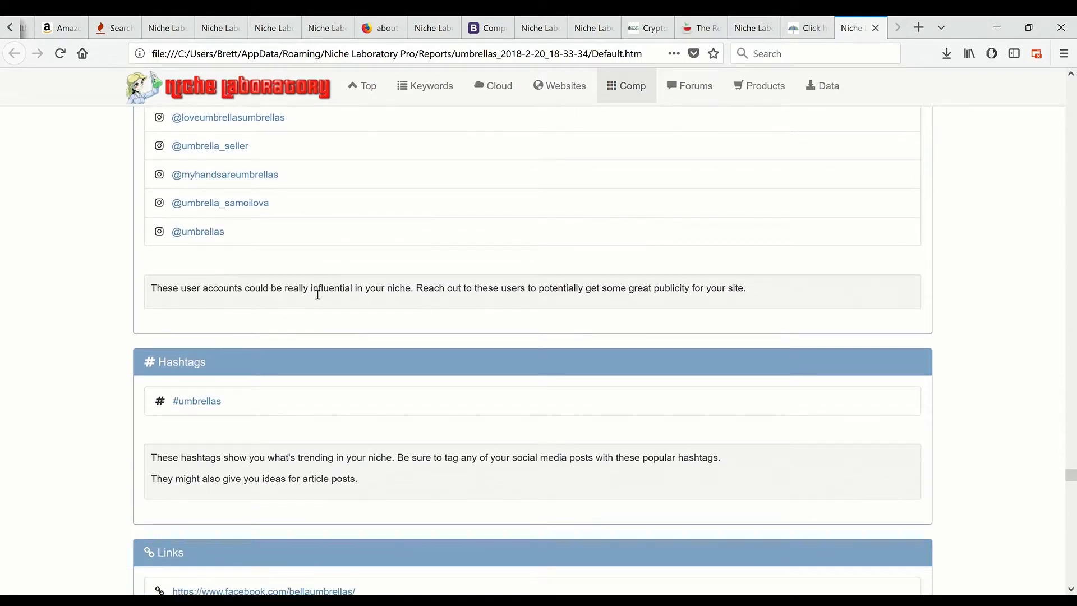
{"action": "scroll", "coordinate": [315, 296], "scroll_direction": "up", "scroll_amount": 2}
Step: Look through the Links section for popular umbrella resources, down to the start of the Suggested Blog Post Titles
{"action": "scroll", "coordinate": [316, 297], "scroll_direction": "down", "scroll_amount": 8}
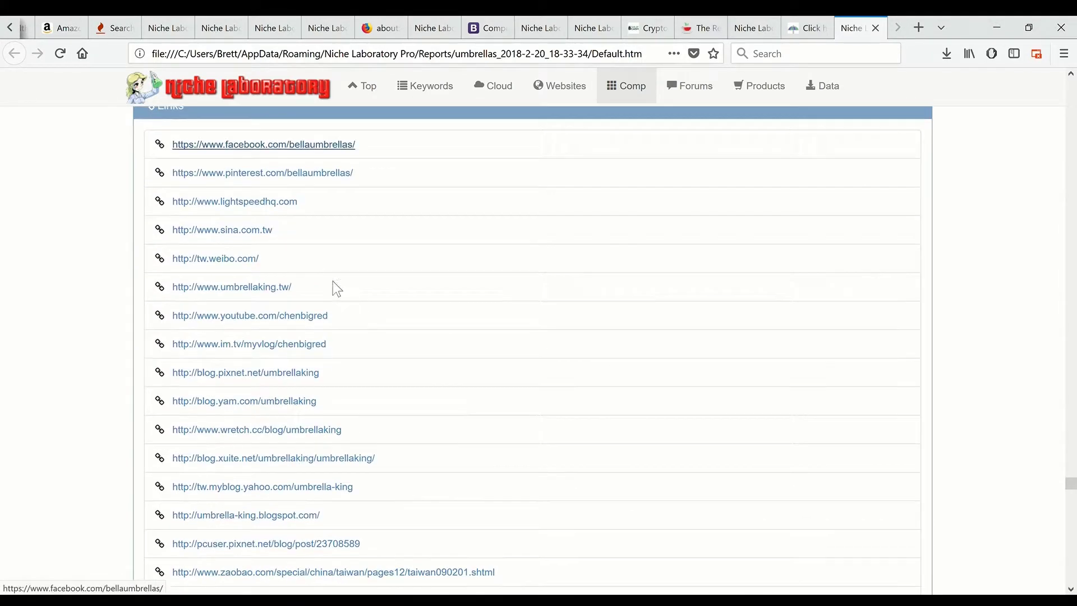
{"action": "scroll", "coordinate": [433, 274], "scroll_direction": "down", "scroll_amount": 3}
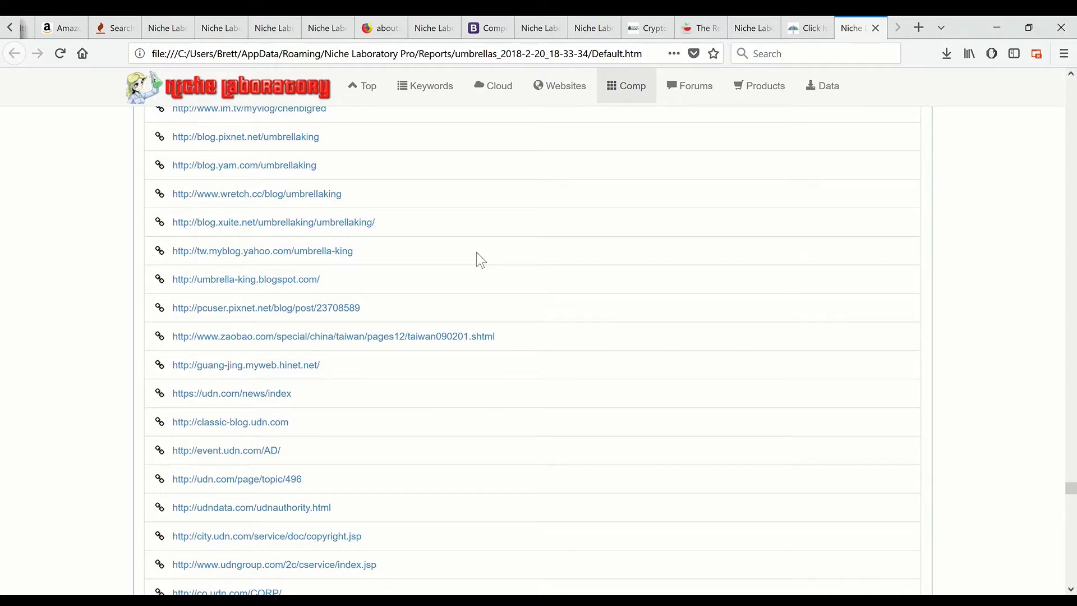
{"action": "scroll", "coordinate": [490, 252], "scroll_direction": "down", "scroll_amount": 5}
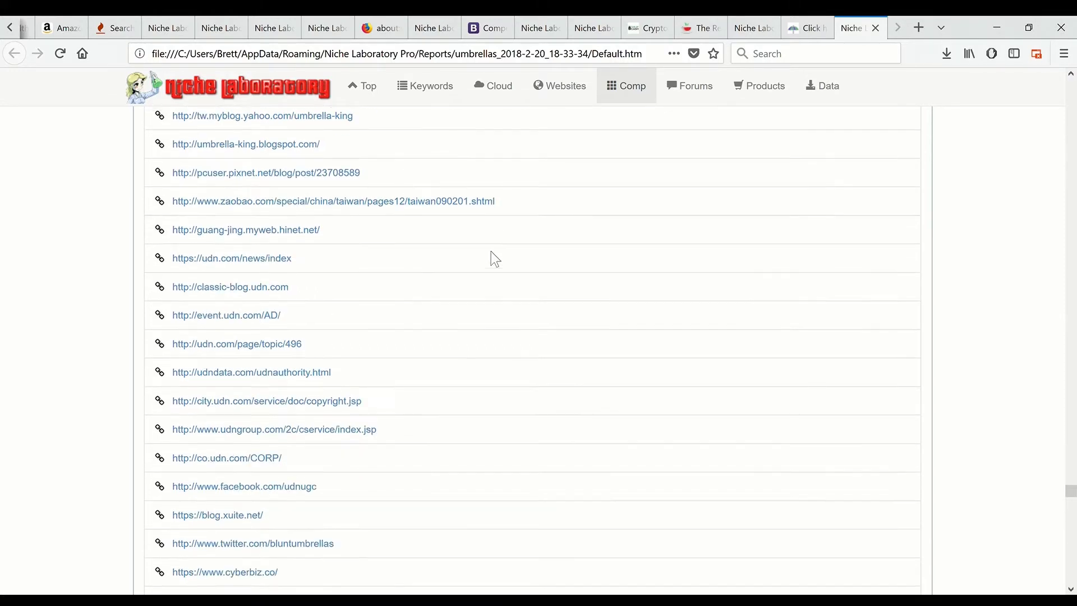
{"action": "scroll", "coordinate": [509, 238], "scroll_direction": "down", "scroll_amount": 1}
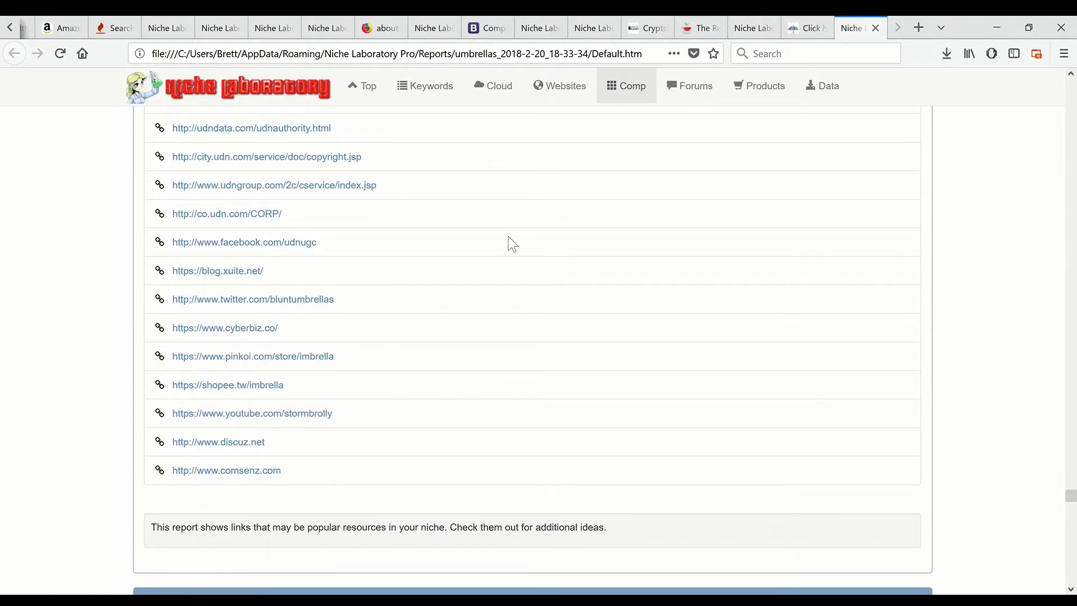
{"action": "scroll", "coordinate": [509, 239], "scroll_direction": "down", "scroll_amount": 2}
{"action": "scroll", "coordinate": [508, 236], "scroll_direction": "down", "scroll_amount": 1}
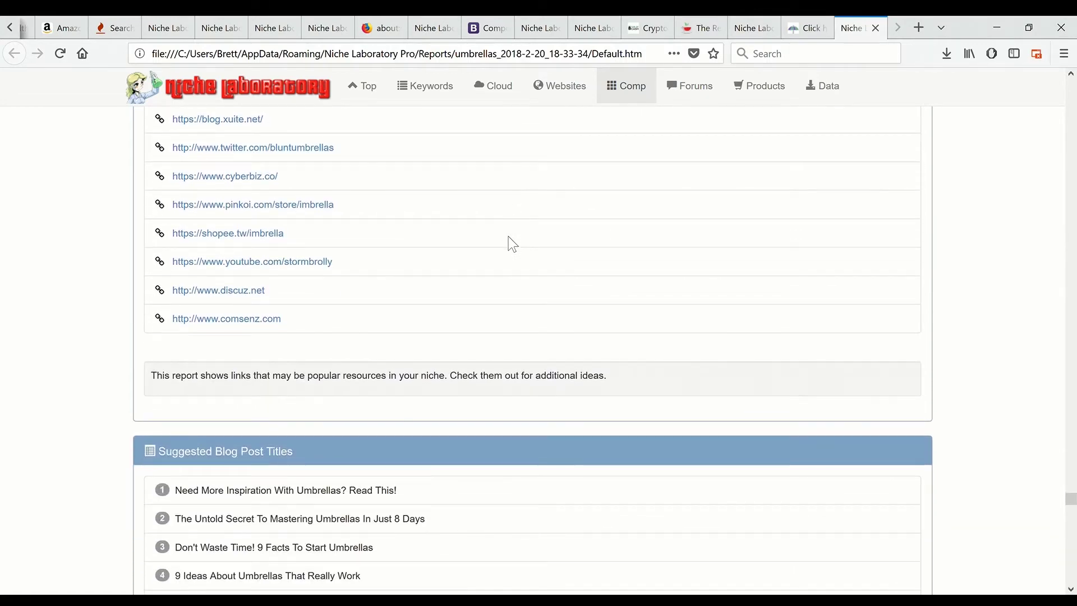